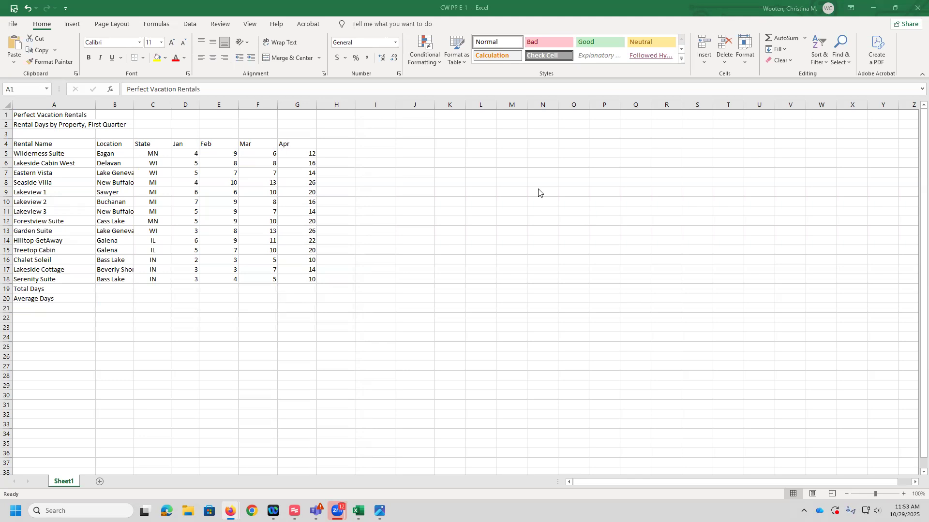
- Total the first property's January to April rental days in H5 with a SUM of D5:G5
click(336, 153)
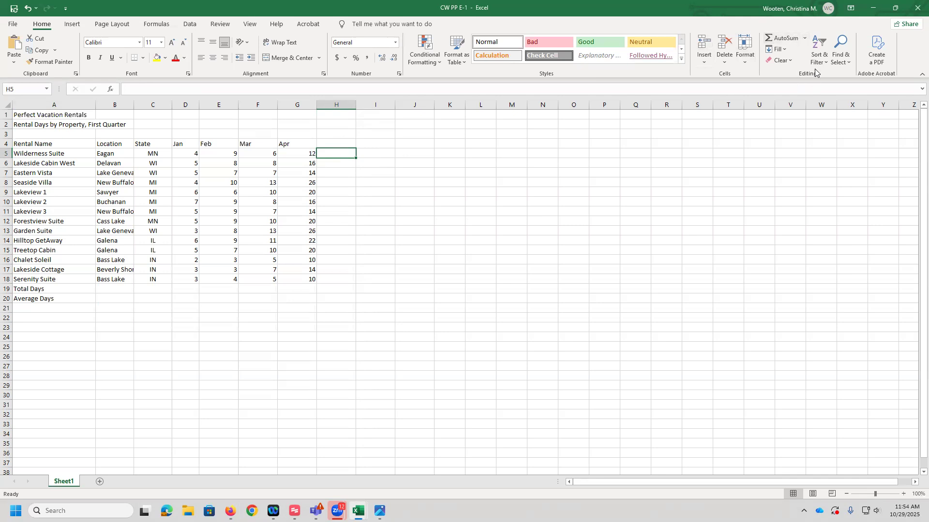
click(805, 39)
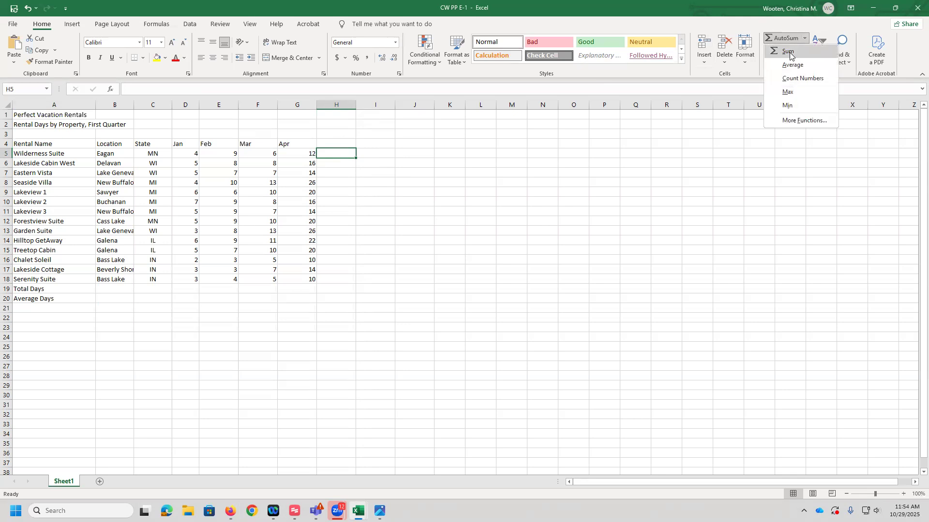
click(788, 51)
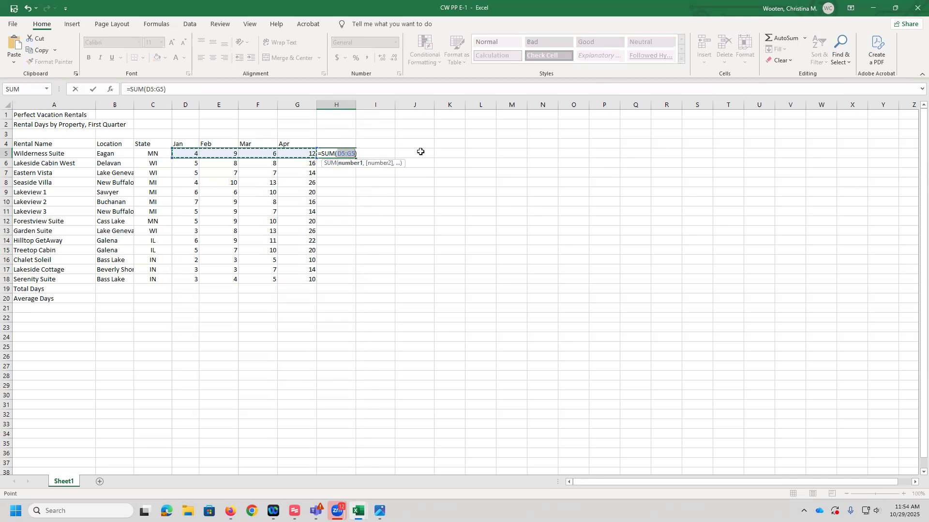
key(Return)
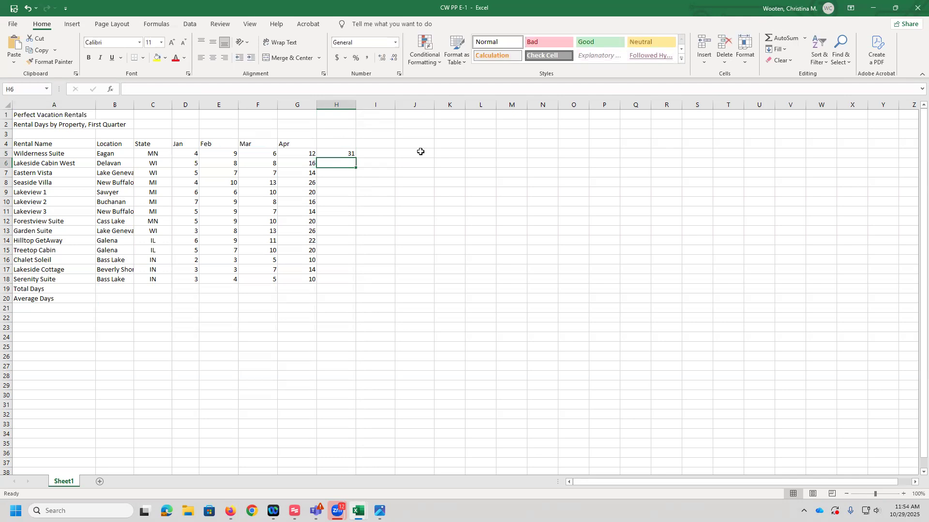
- Enter the column heading Total in cell H4
click(338, 145)
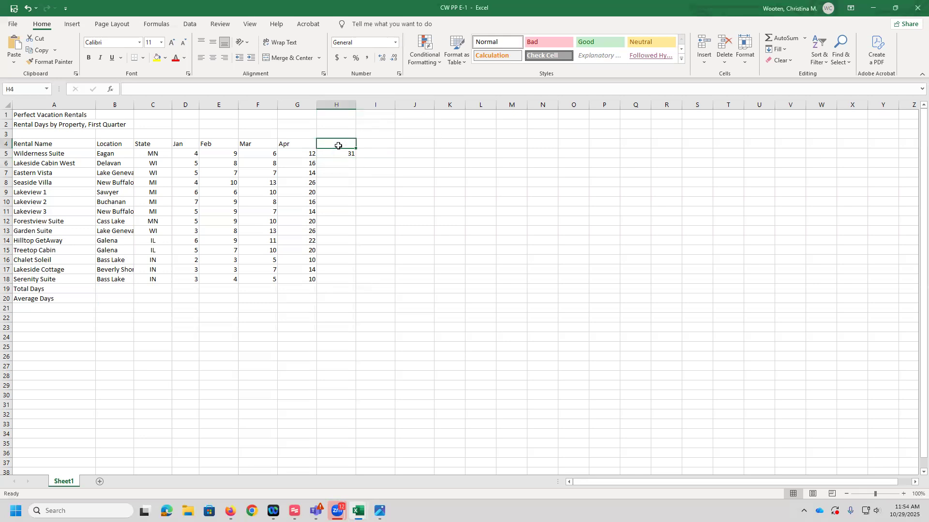
text(Total)
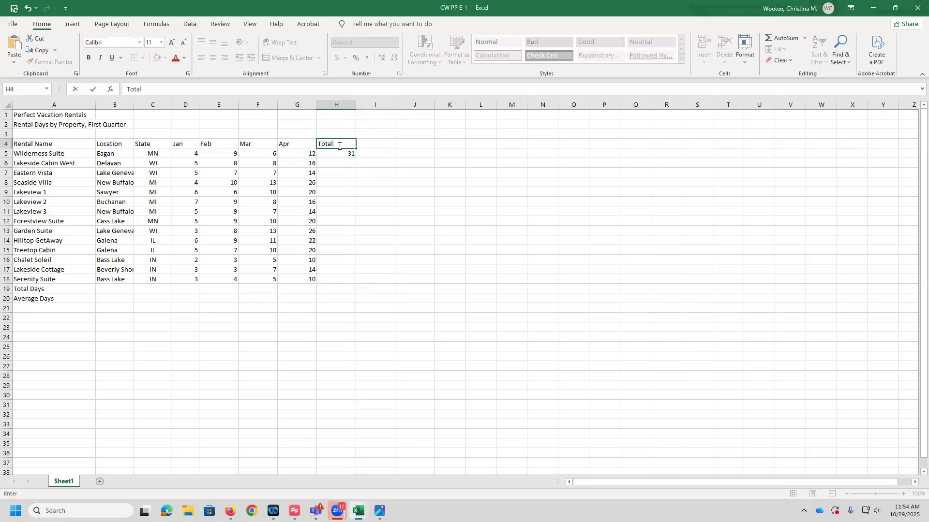
click(442, 200)
click(334, 147)
click(334, 151)
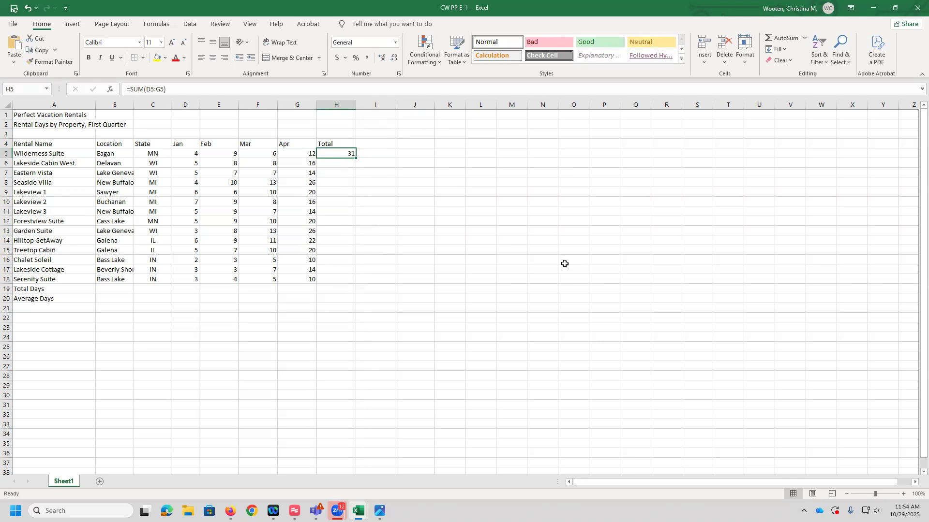
- Sum the January rental days D5:D18 in the Total Days row at D19 and review the formula
click(188, 290)
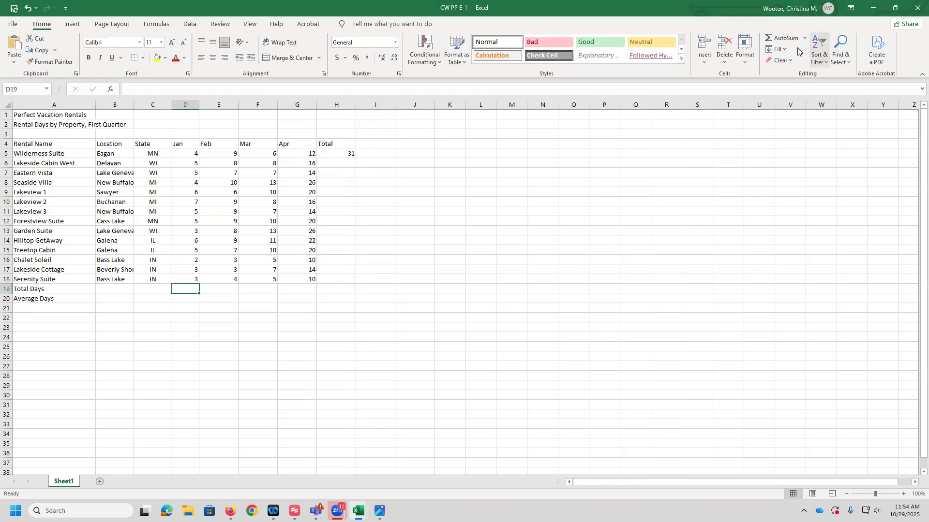
double_click(780, 38)
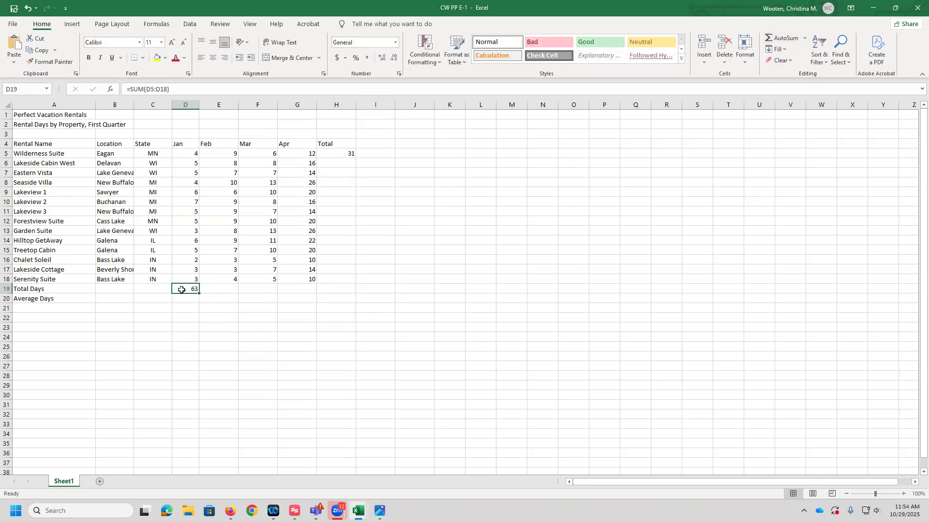
drag(174, 85, 125, 89)
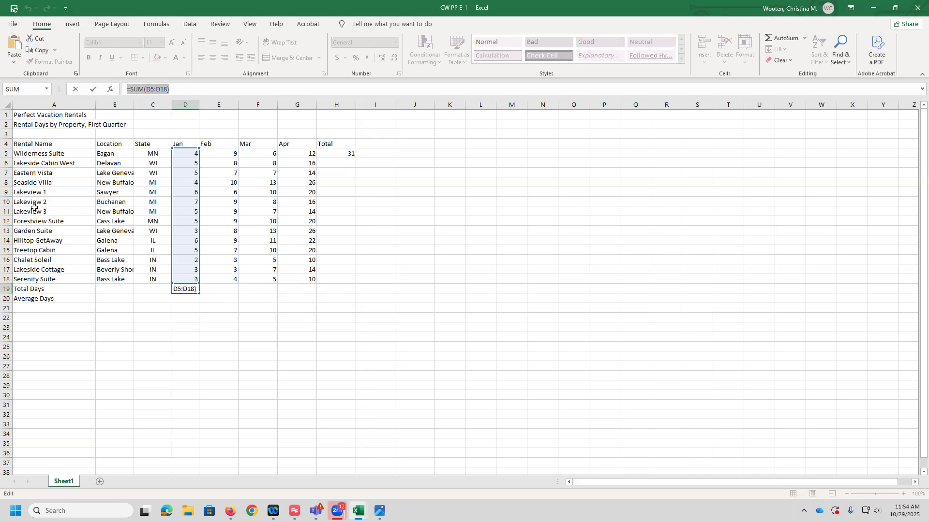
key(Escape)
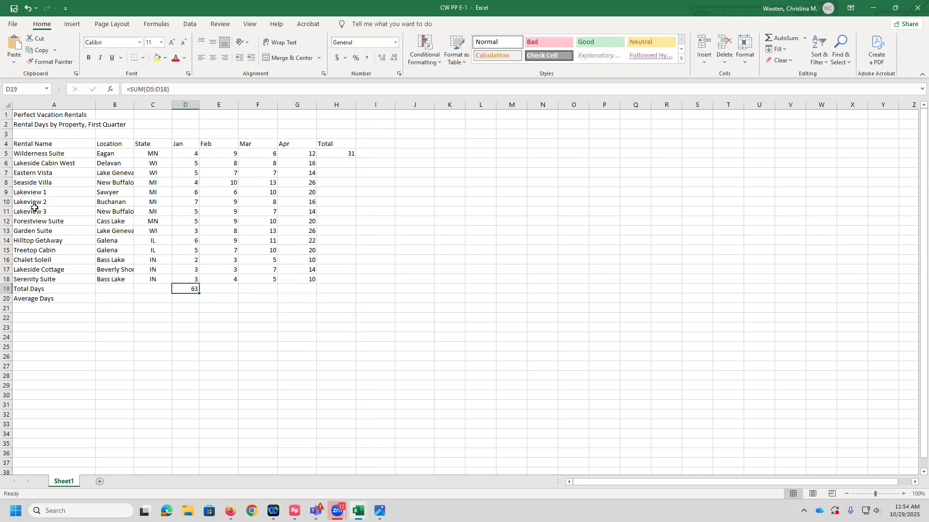
- Average the January rental days in D20 using the range D5:D18, leaving out the total in row 19
click(189, 300)
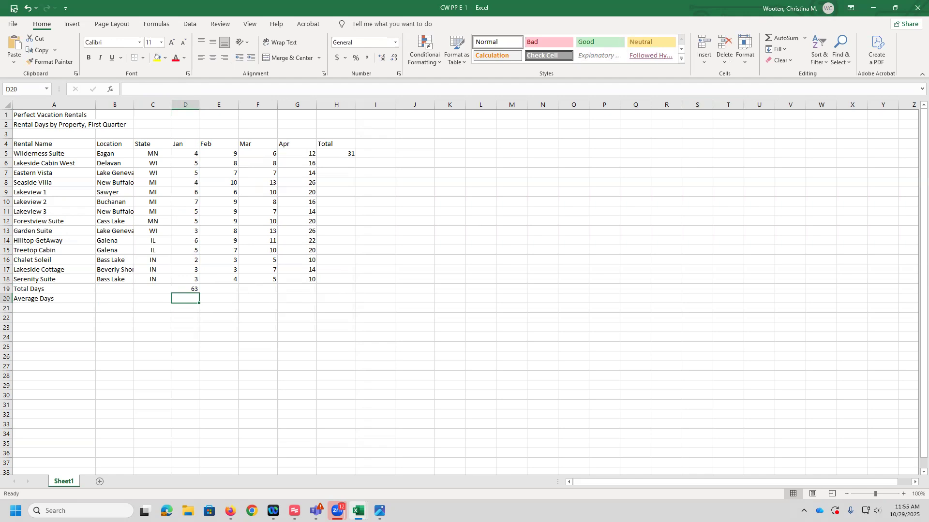
click(805, 39)
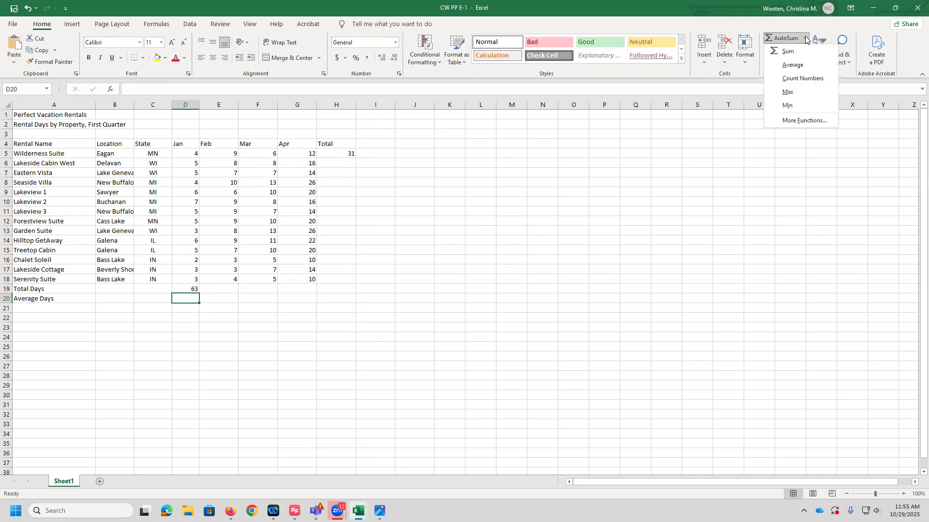
click(795, 67)
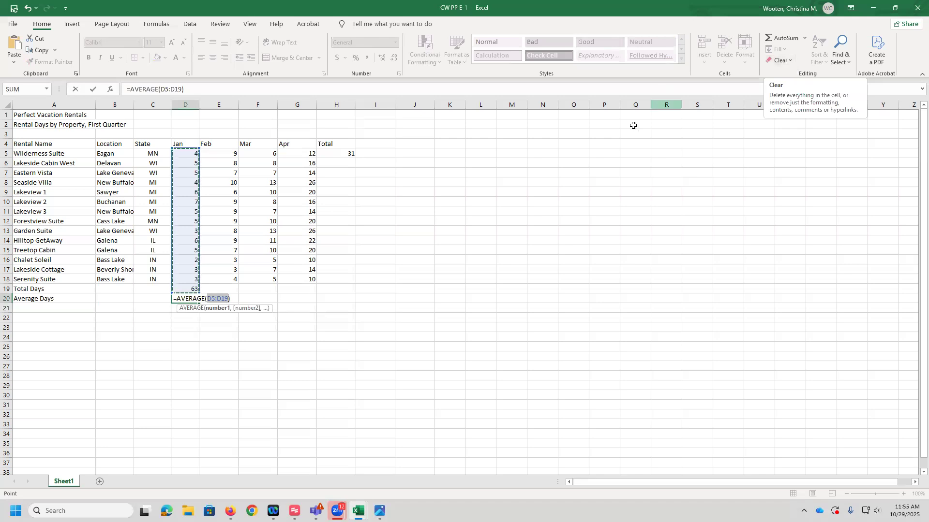
click(227, 299)
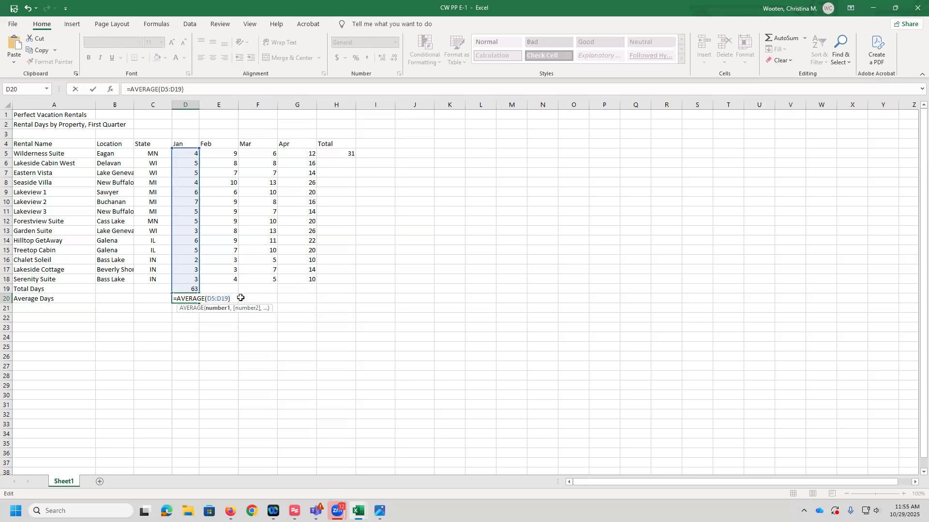
key(Delete)
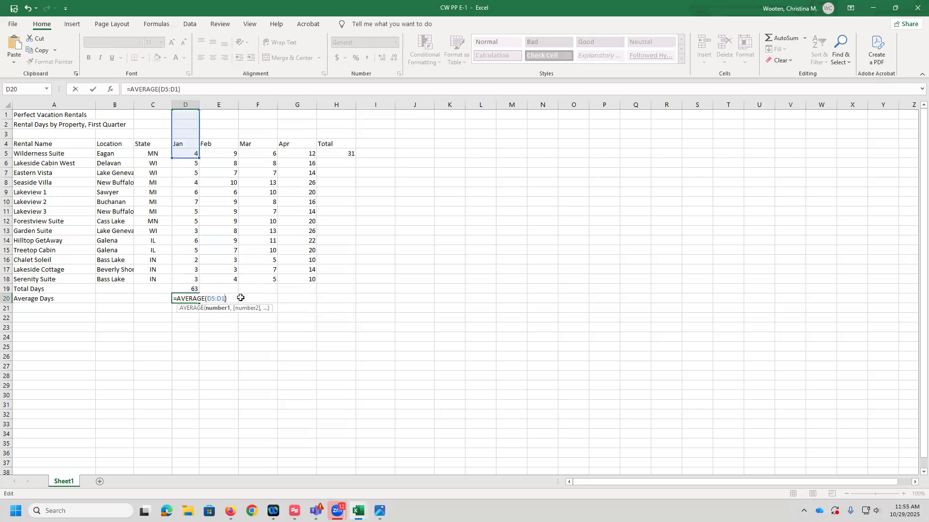
text(8)
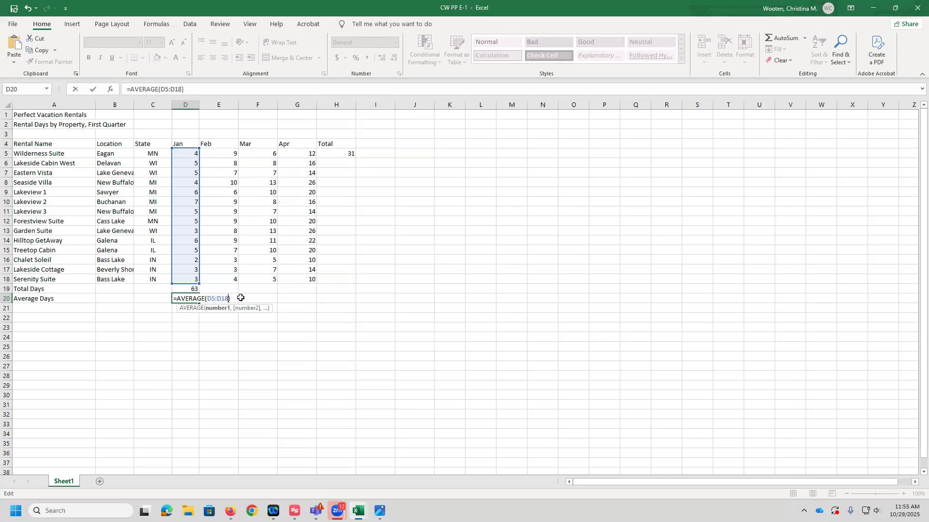
key(Return)
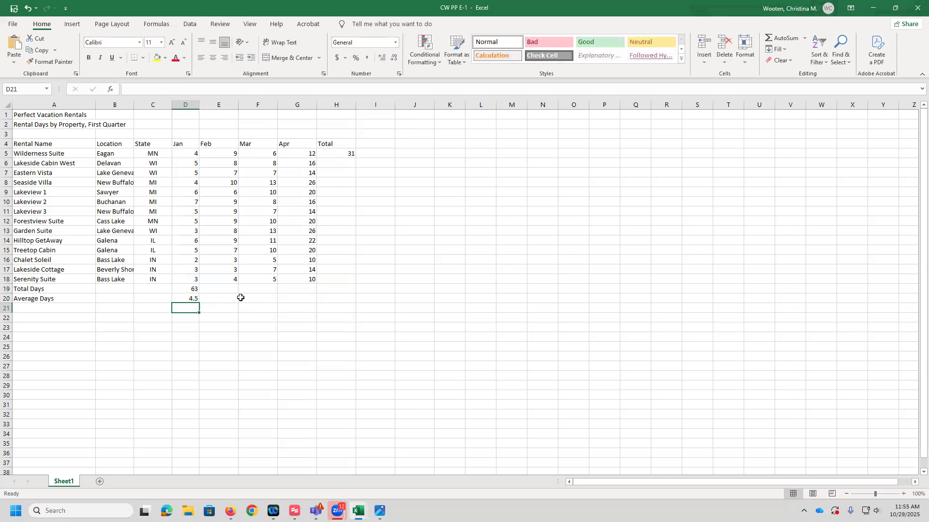
click(183, 298)
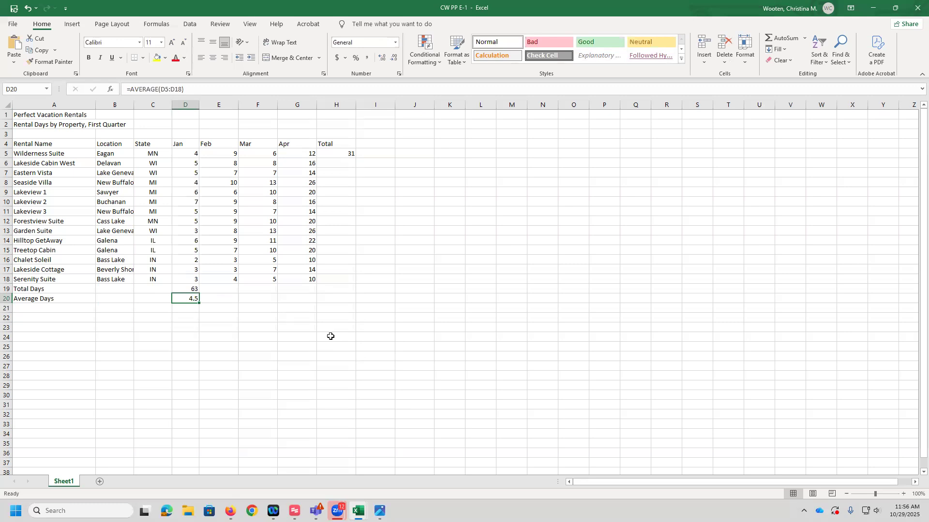
- Fill the row total formula from H5 down through H19
click(343, 152)
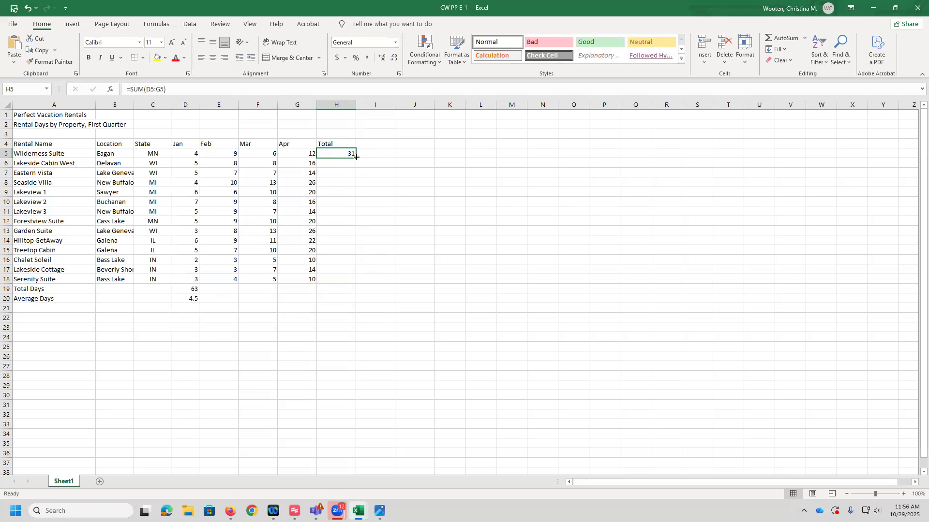
drag(355, 158, 364, 291)
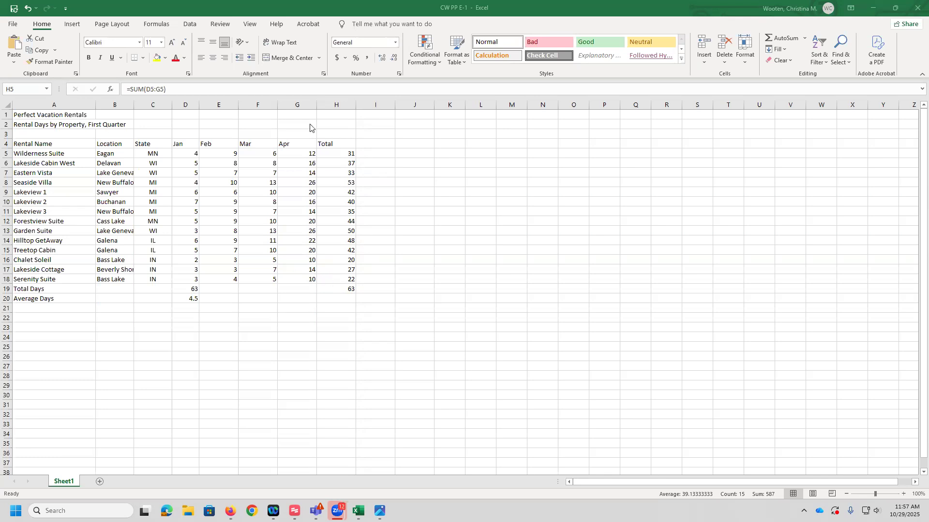
click(185, 298)
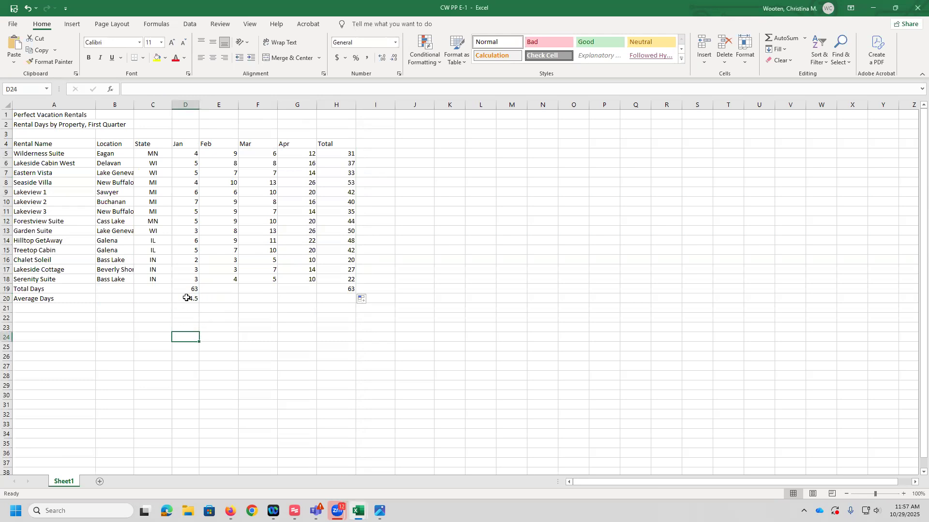
- Fill the January total and average formulas in D19:D20 across through column H
drag(187, 288, 188, 298)
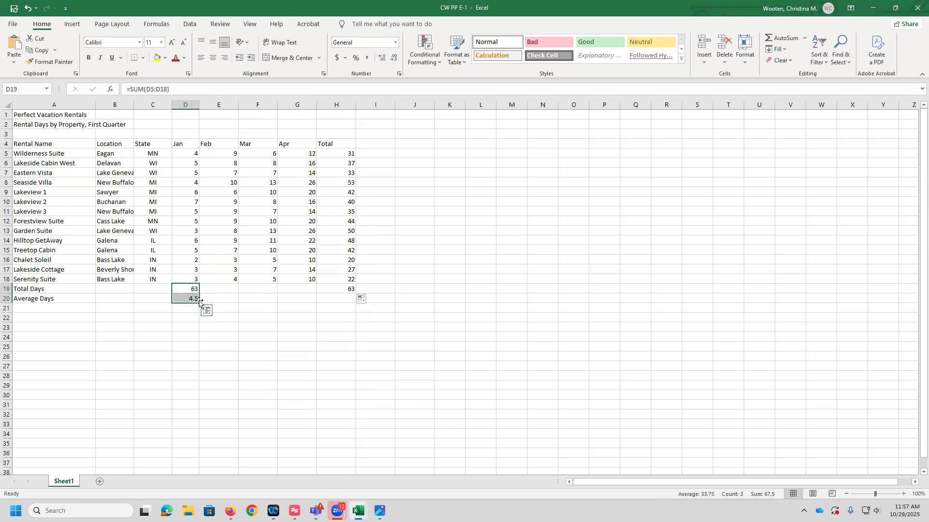
drag(200, 301, 348, 296)
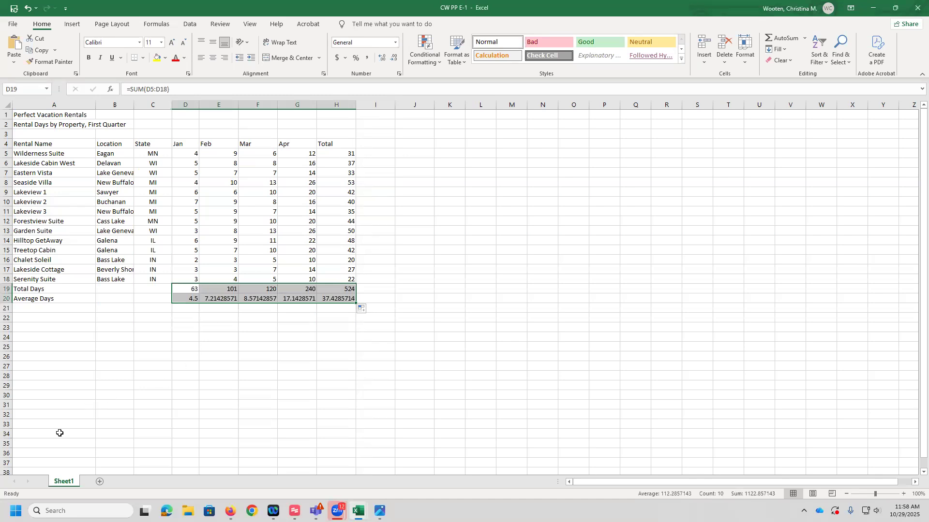
click(236, 404)
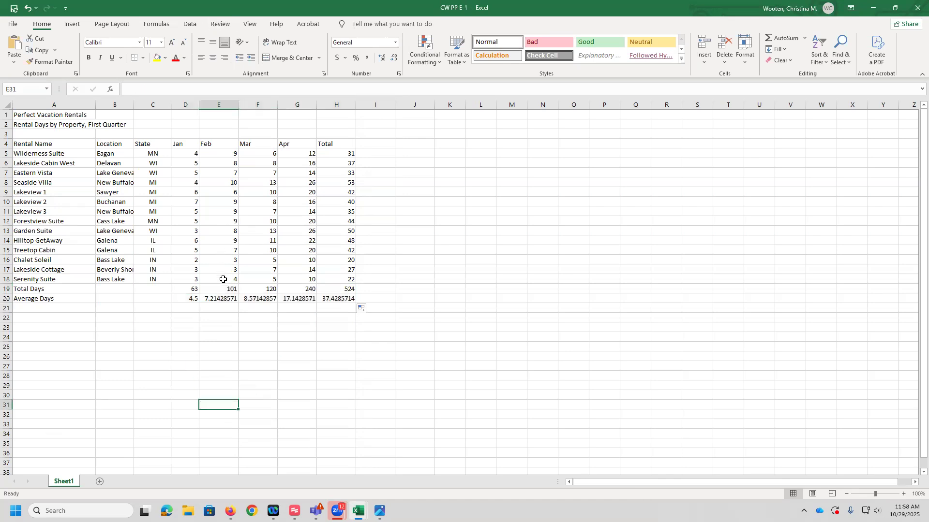
- Examine the total and average formulas for February in E19:E20 and for January in D19:D20
click(219, 288)
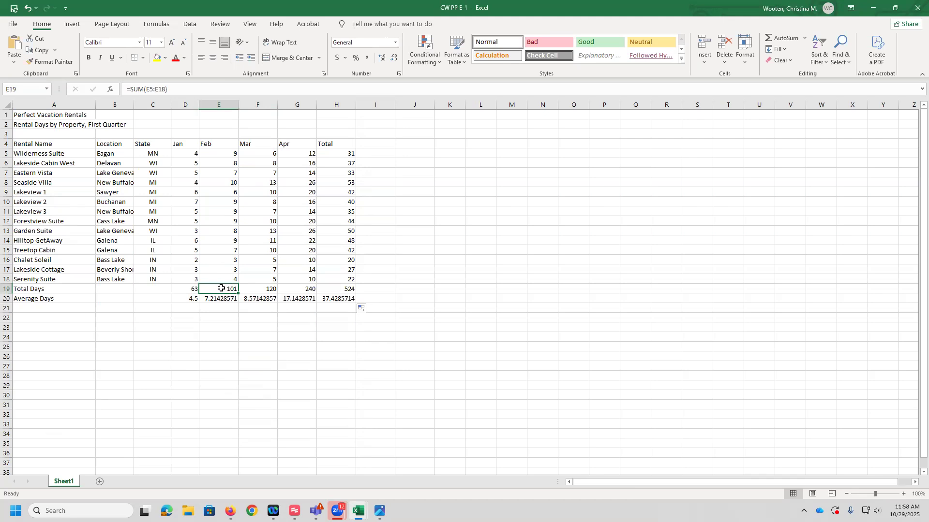
drag(169, 89, 126, 90)
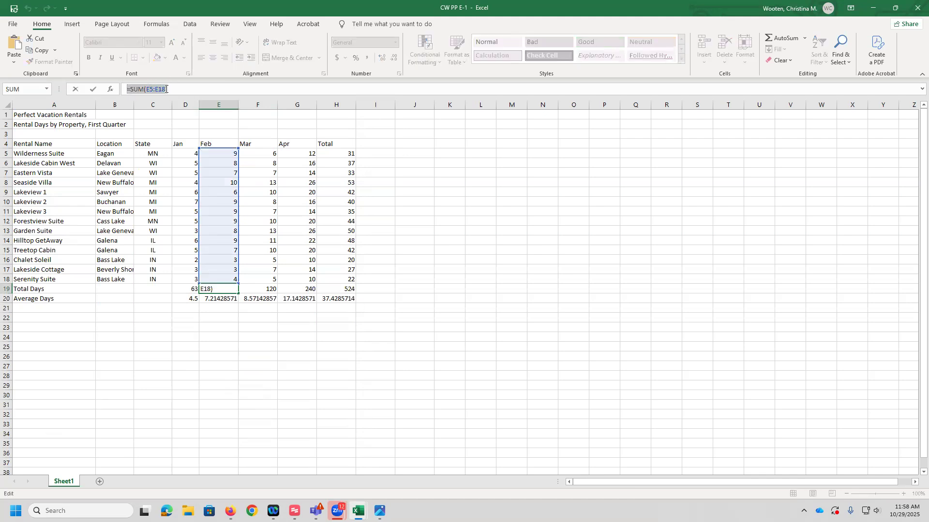
key(Escape)
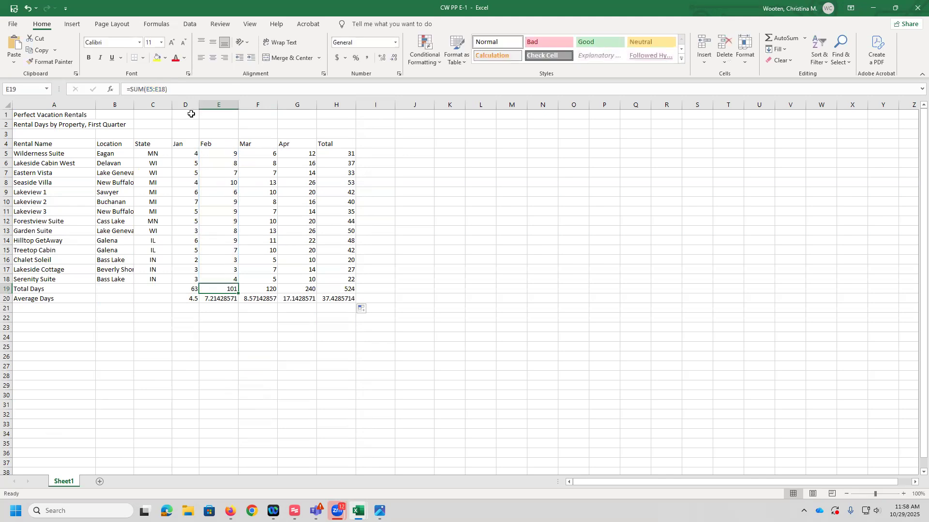
click(219, 298)
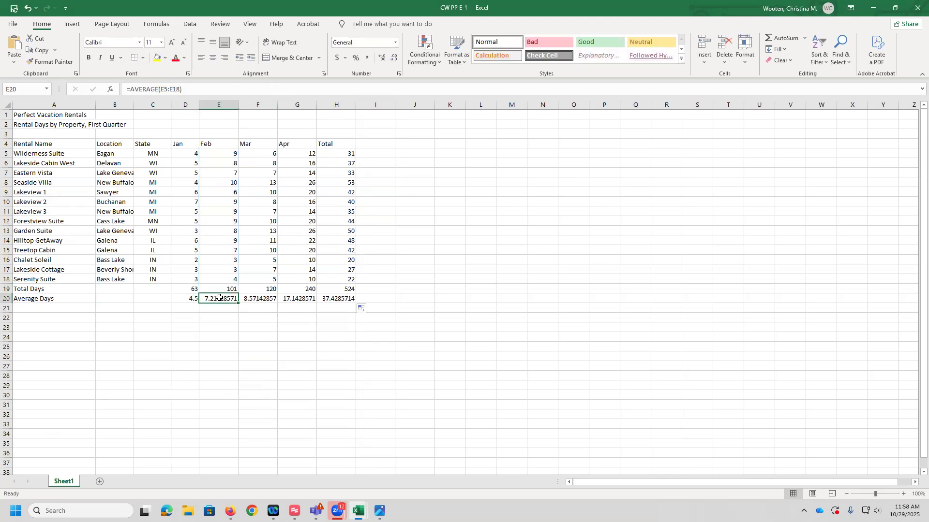
drag(131, 90, 156, 91)
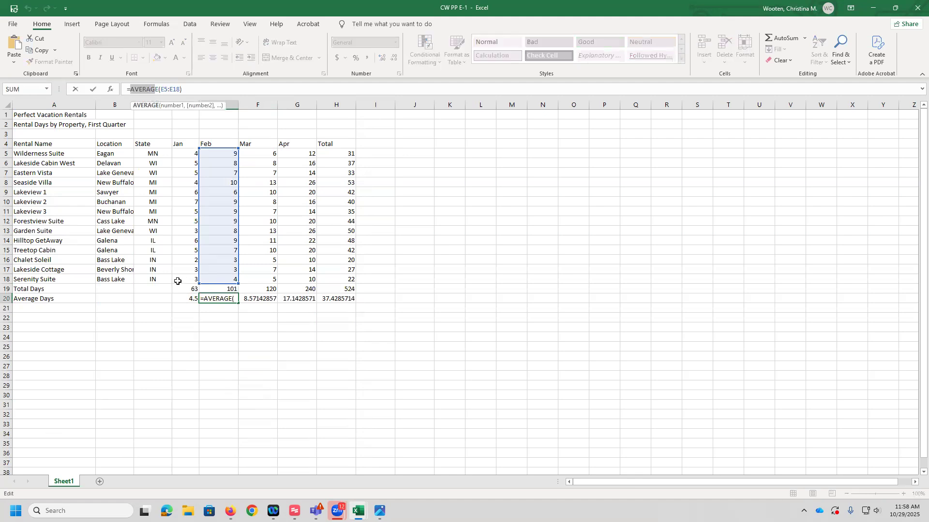
key(Escape)
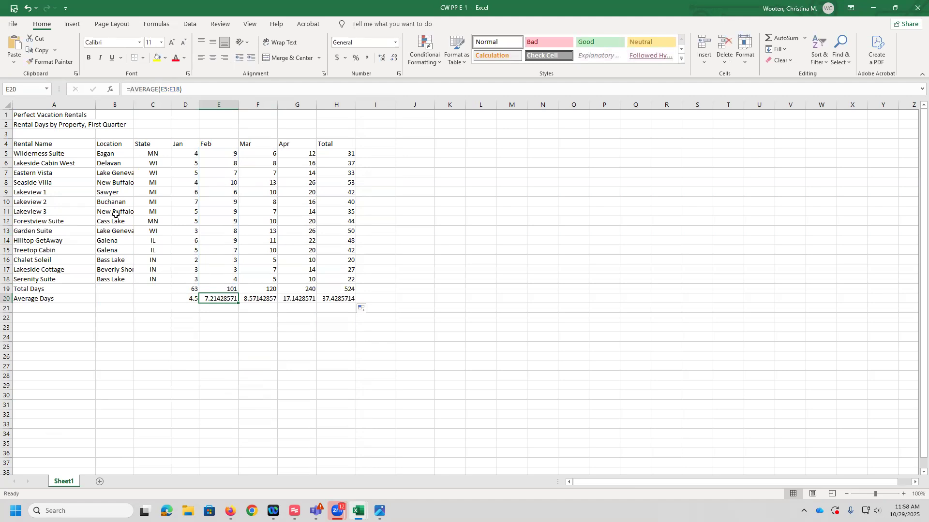
click(418, 193)
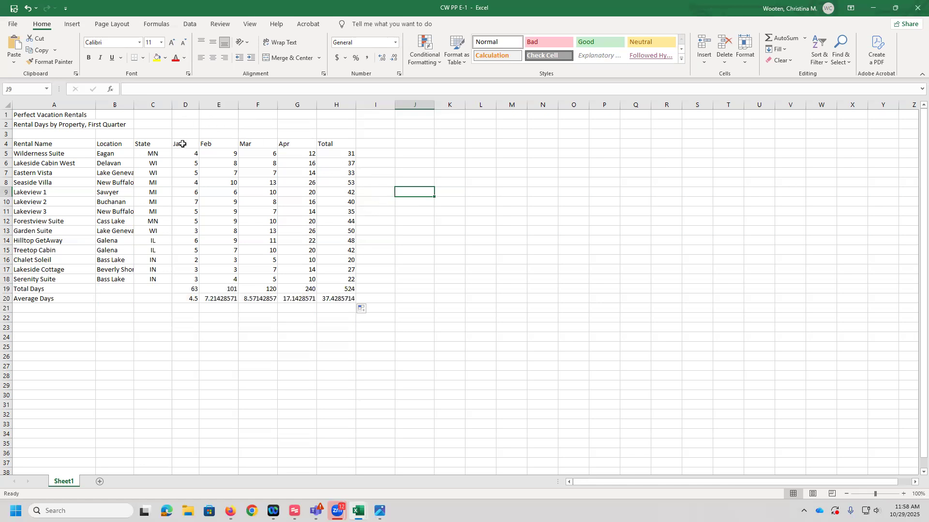
click(190, 289)
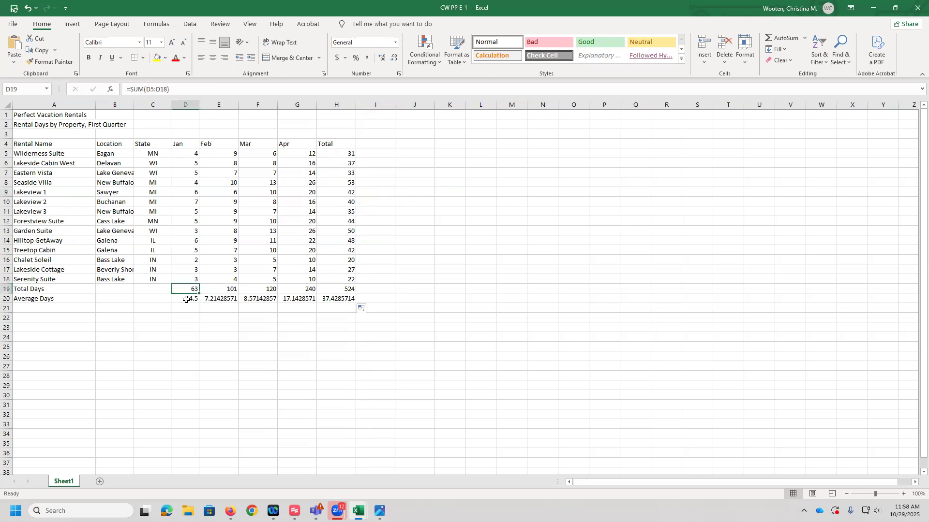
double_click(186, 299)
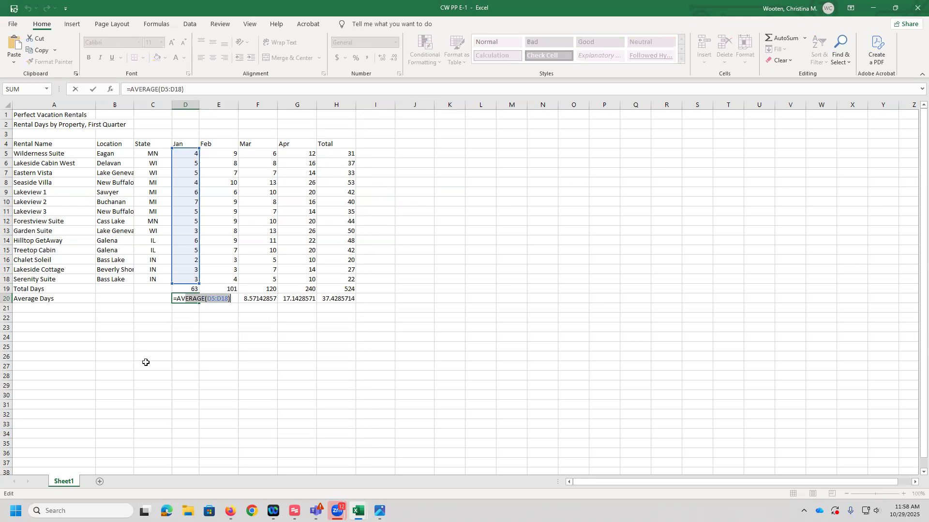
key(ctrl+Return)
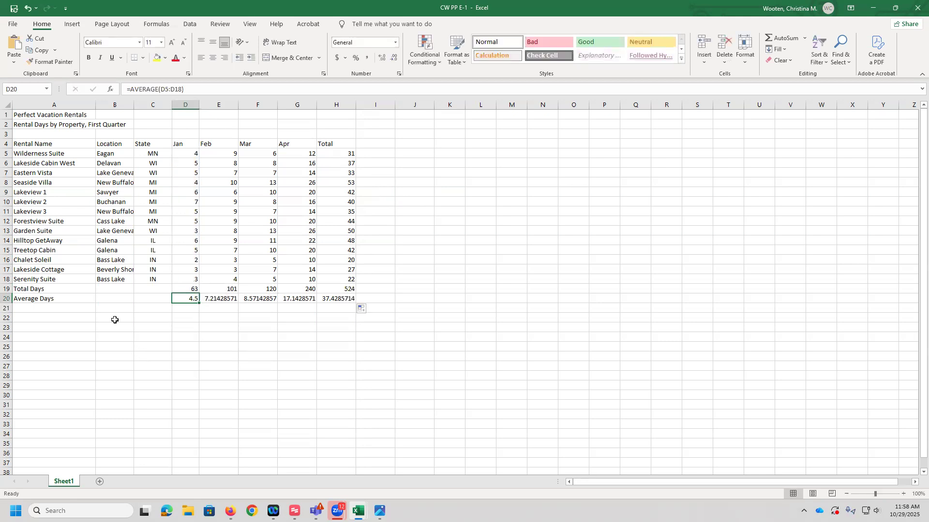
- Format the average days in D20:H20 with the Number format
click(216, 356)
click(183, 299)
drag(184, 299, 331, 299)
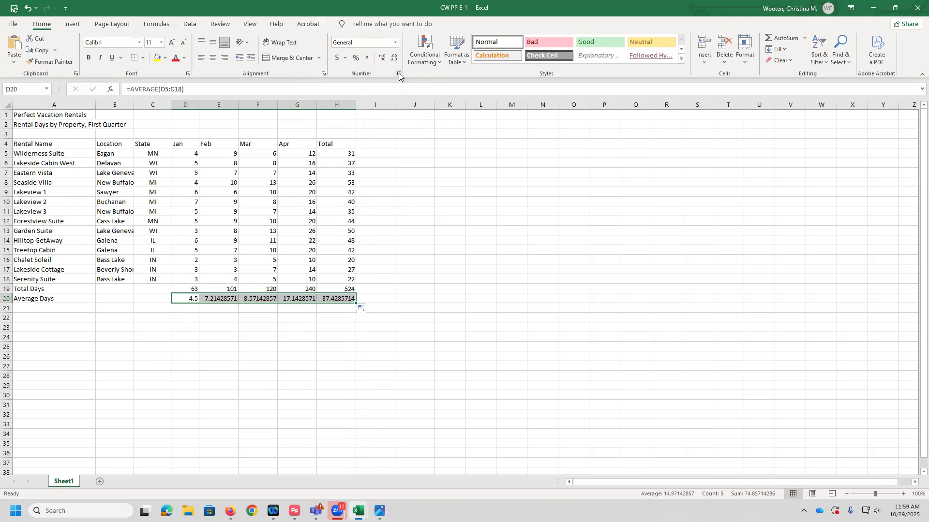
click(395, 45)
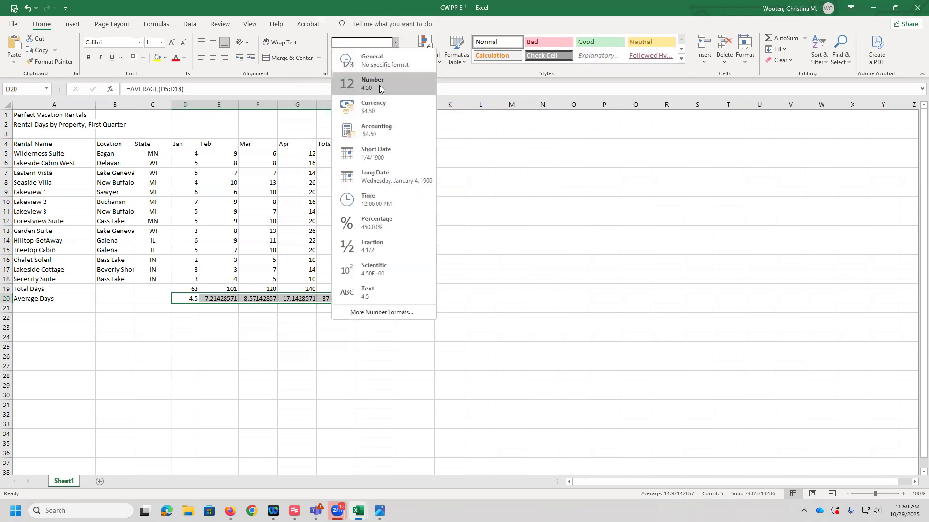
click(380, 84)
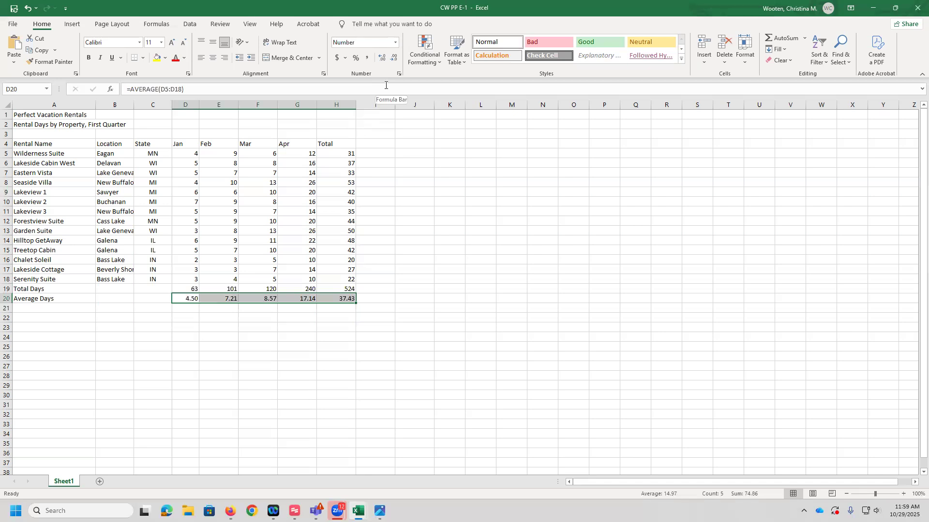
click(438, 165)
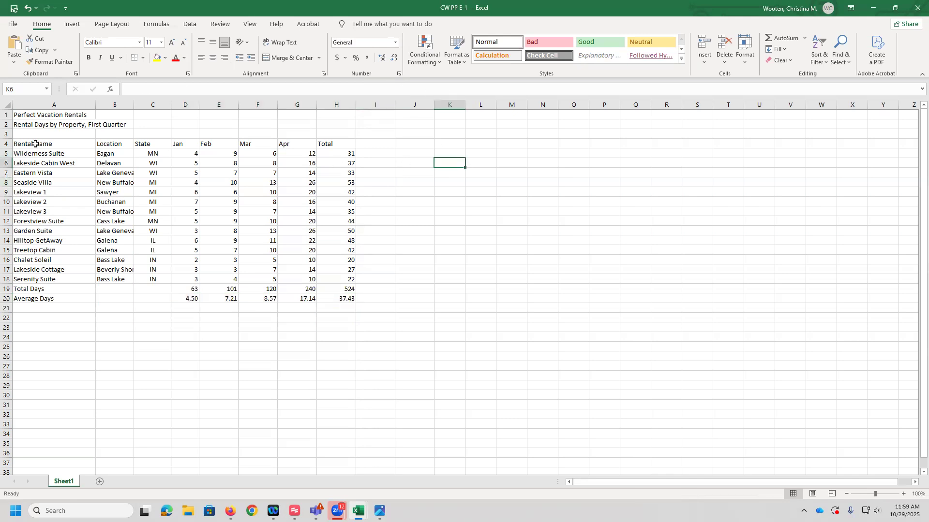
- Make the column headings in A4:H4 bold
drag(35, 144, 332, 141)
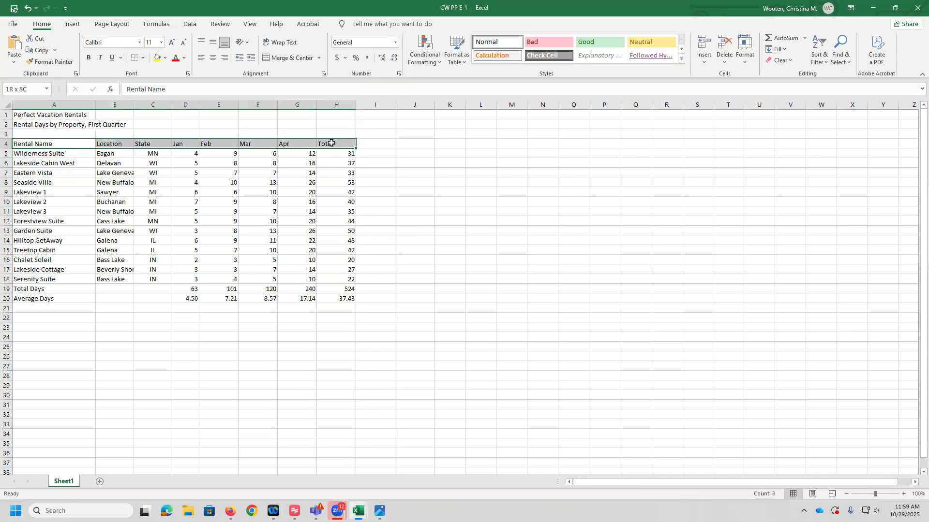
click(89, 58)
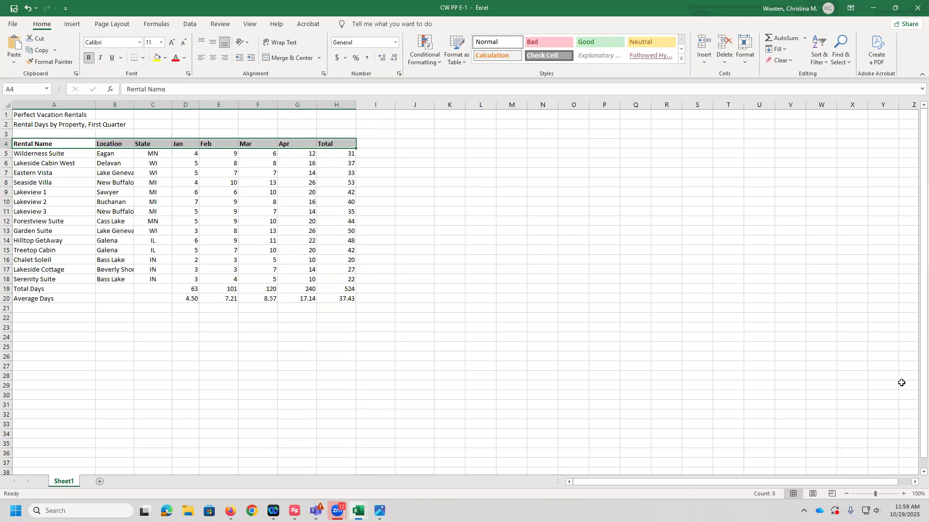
click(600, 231)
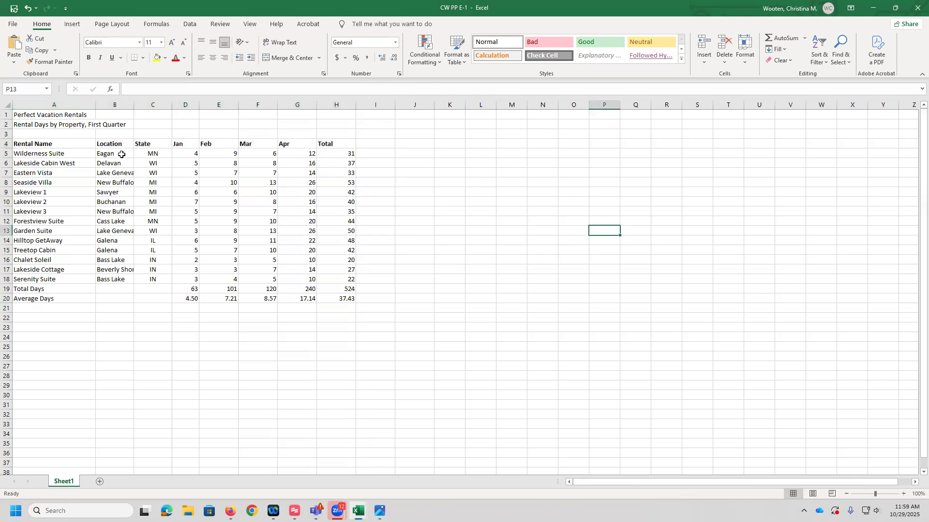
- Set the font size of the two worksheet titles in A1:A2 to 16
drag(41, 113, 42, 131)
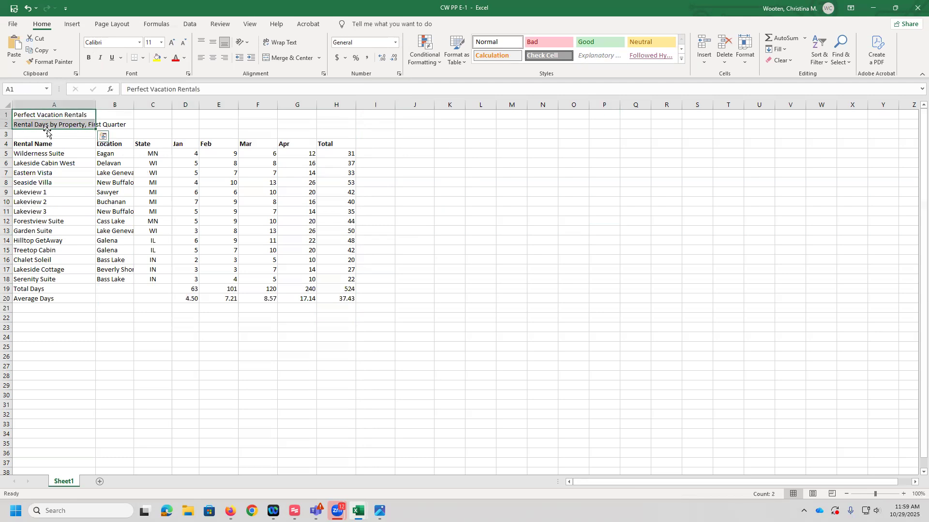
click(162, 42)
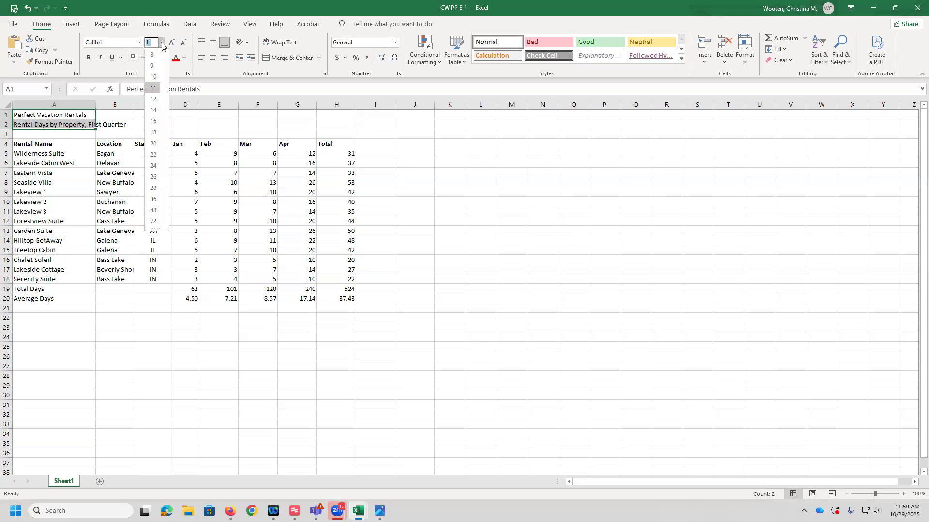
click(153, 121)
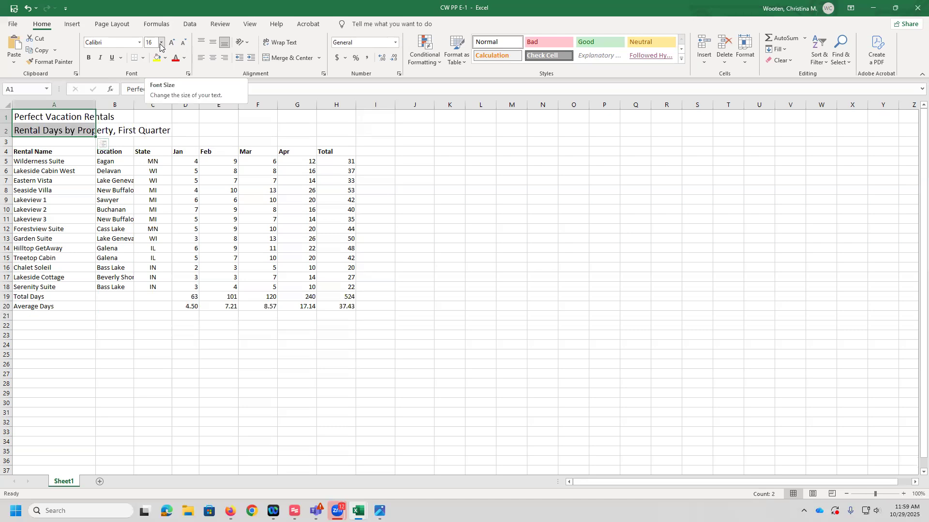
- Edit the subtitle in A2 to read "Rental Days by Property, First Period"
click(37, 131)
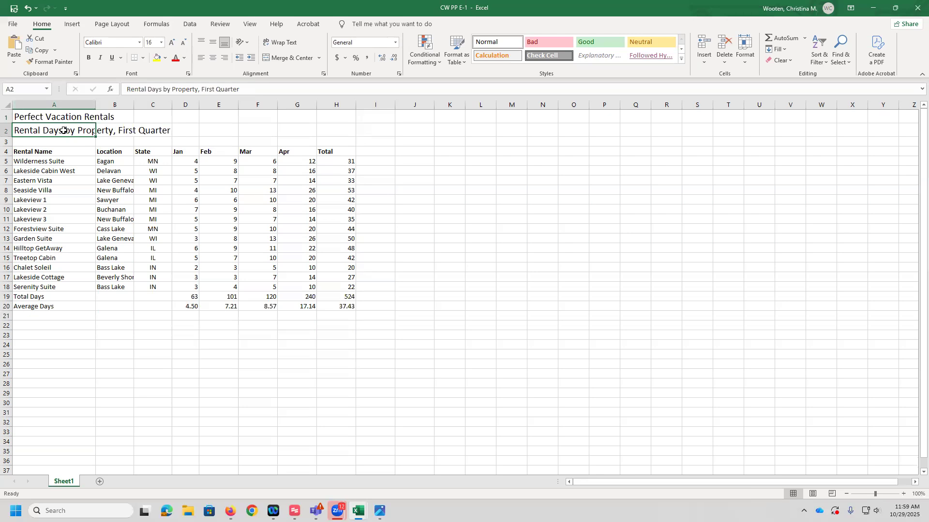
click(247, 91)
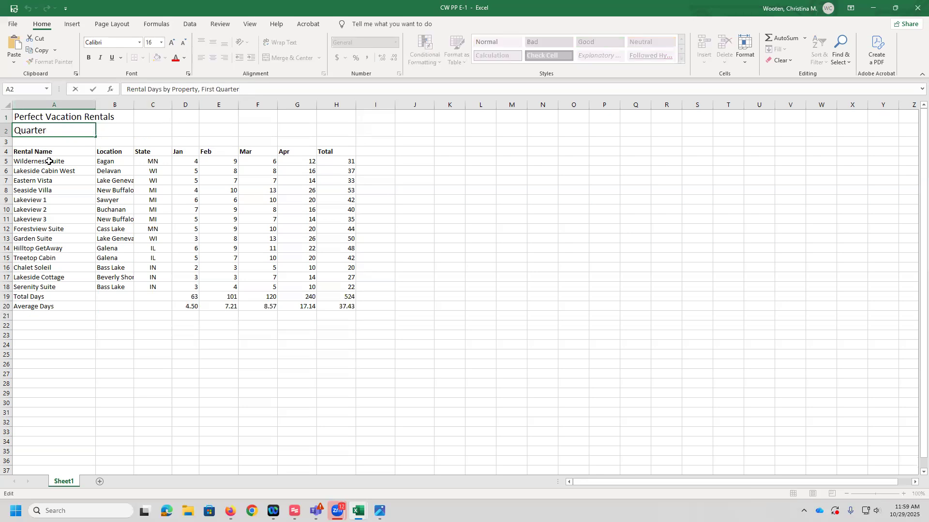
click(67, 208)
double_click(41, 131)
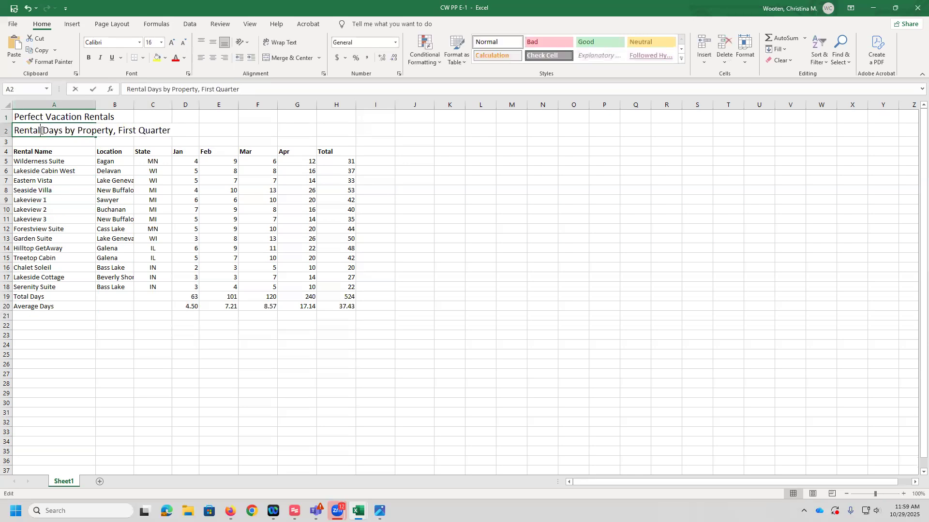
click(176, 131)
key(BackSpace)
key(BackSpace)
key(BackSpace)
key(BackSpace)
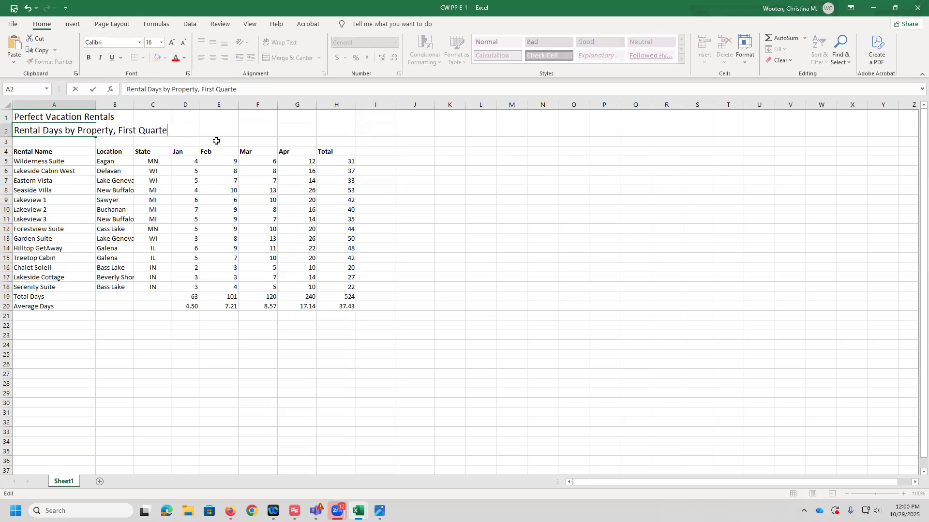
key(BackSpace)
key(BackSpace)
key(BackSpace)
text(Period)
key(Return)
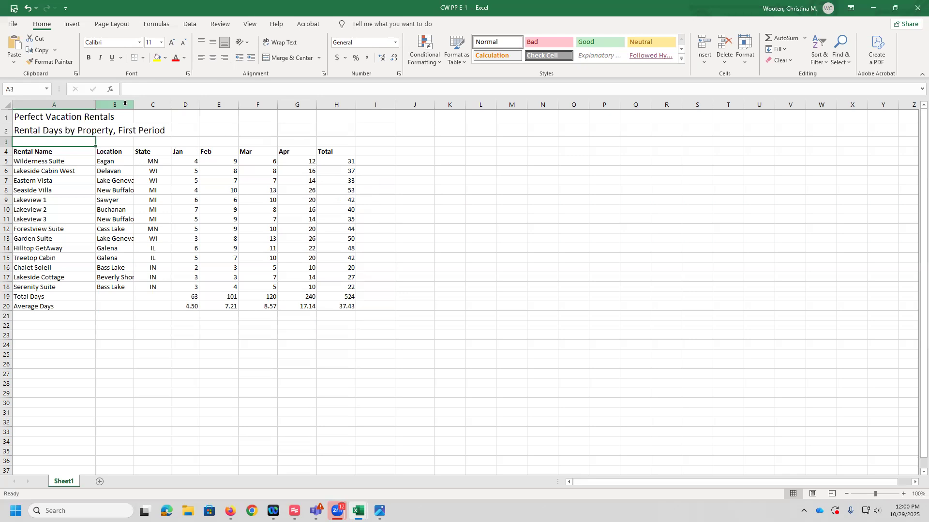
- AutoFit the widths of columns B and C to their contents
drag(125, 104, 153, 105)
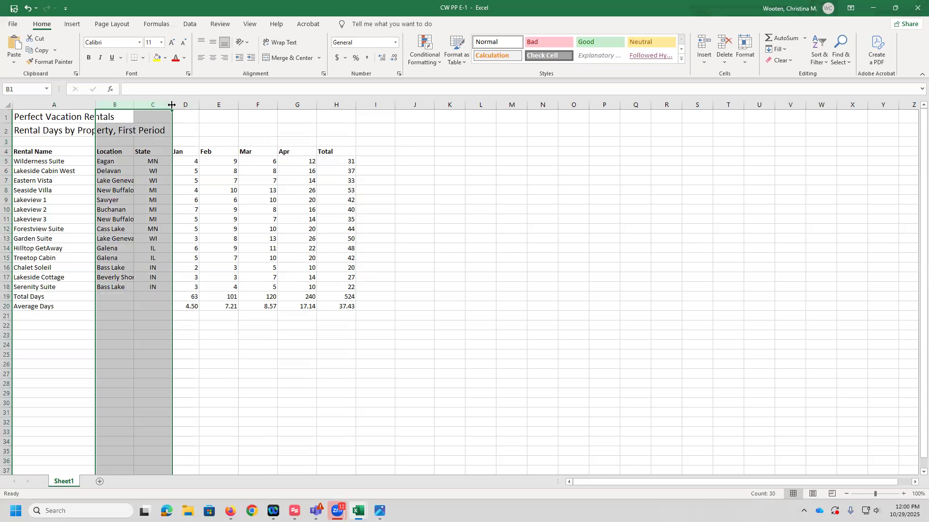
double_click(172, 105)
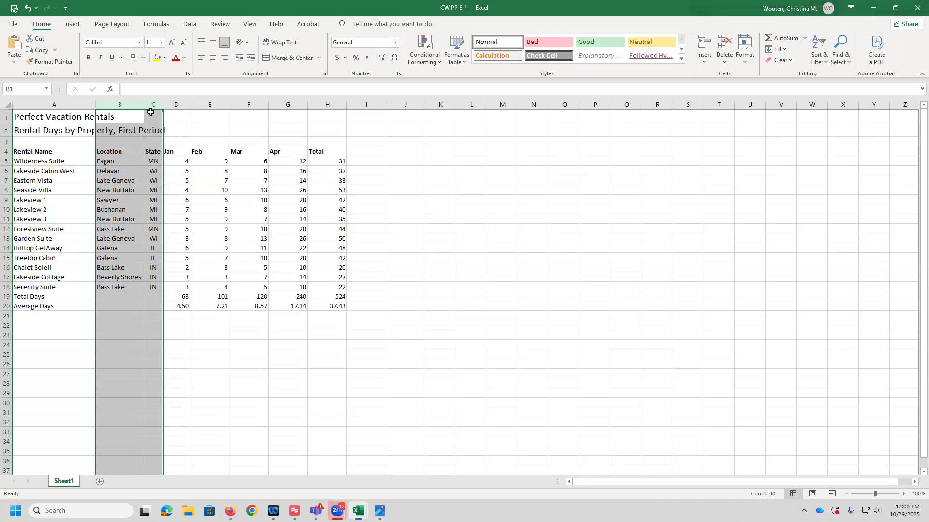
- Undo and redo the width change of columns B and C twice
click(26, 9)
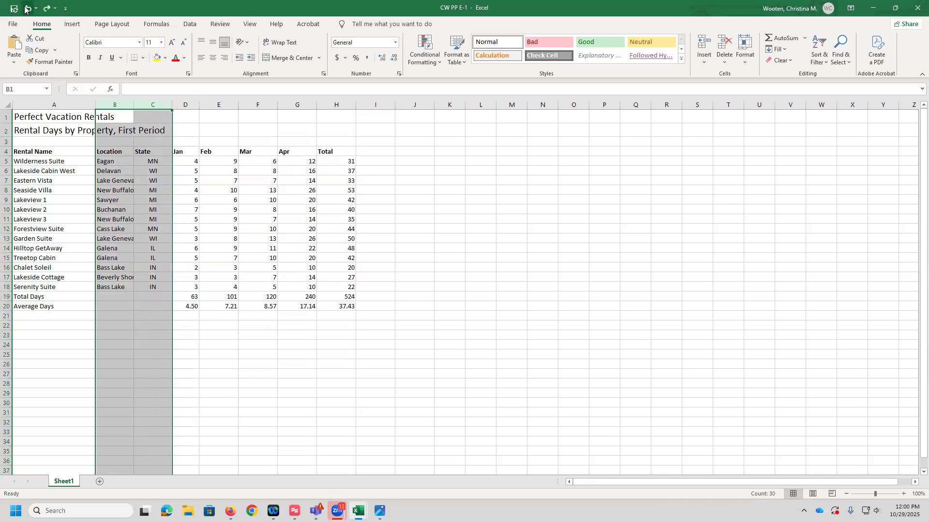
click(47, 8)
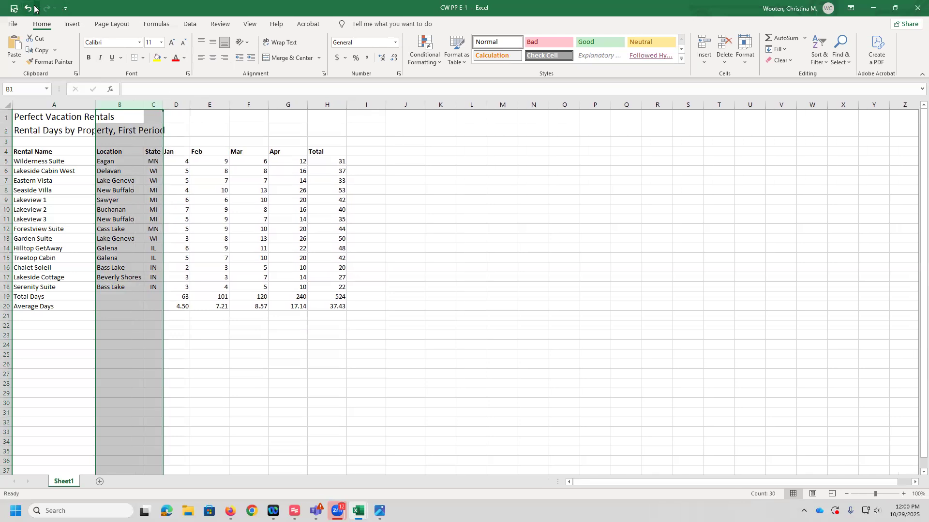
click(28, 8)
click(46, 9)
- Set the width of columns D through H to 7
click(181, 105)
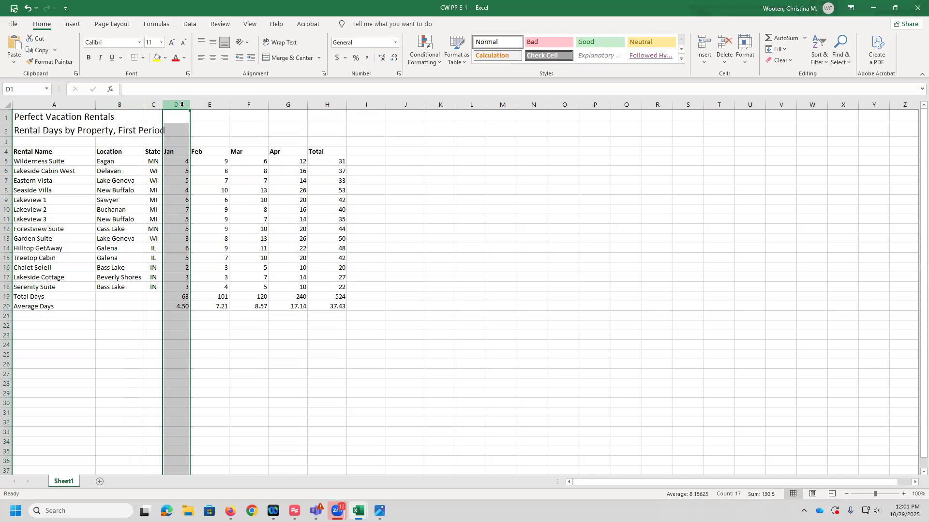
drag(181, 104, 317, 101)
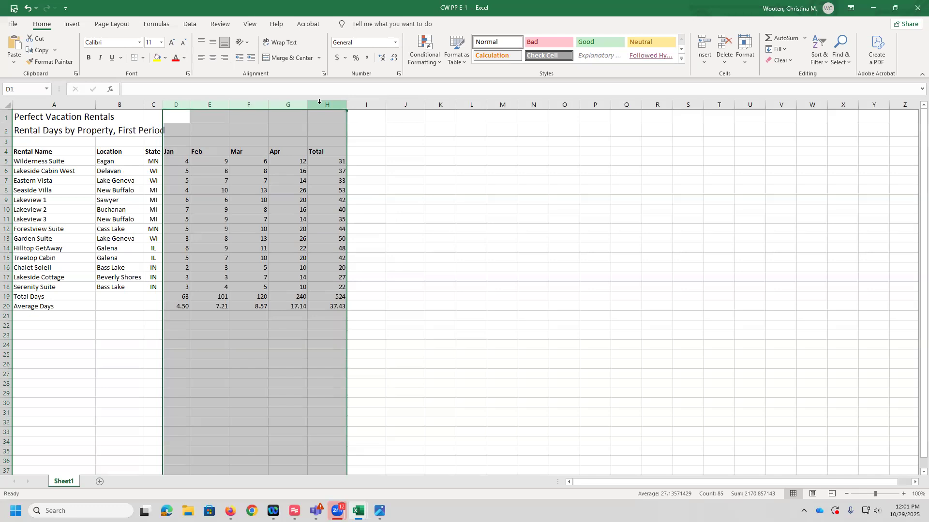
click(746, 65)
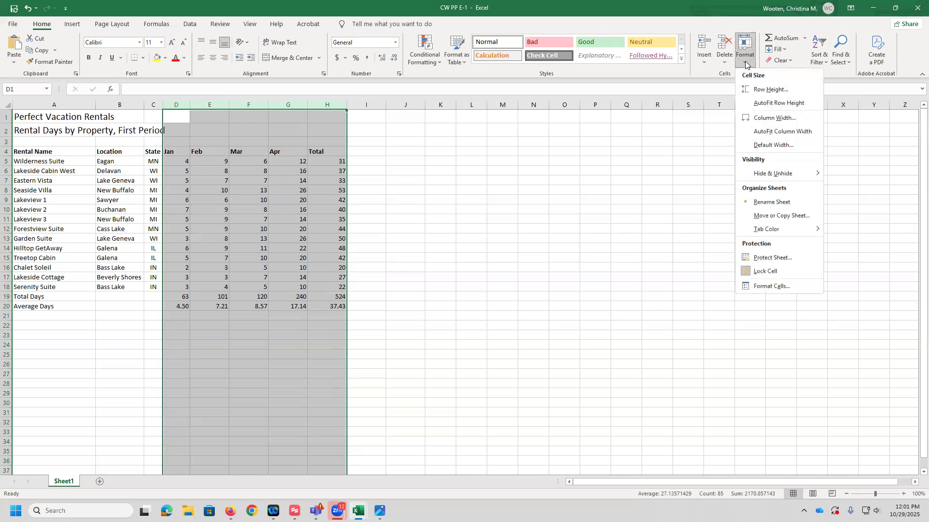
click(784, 119)
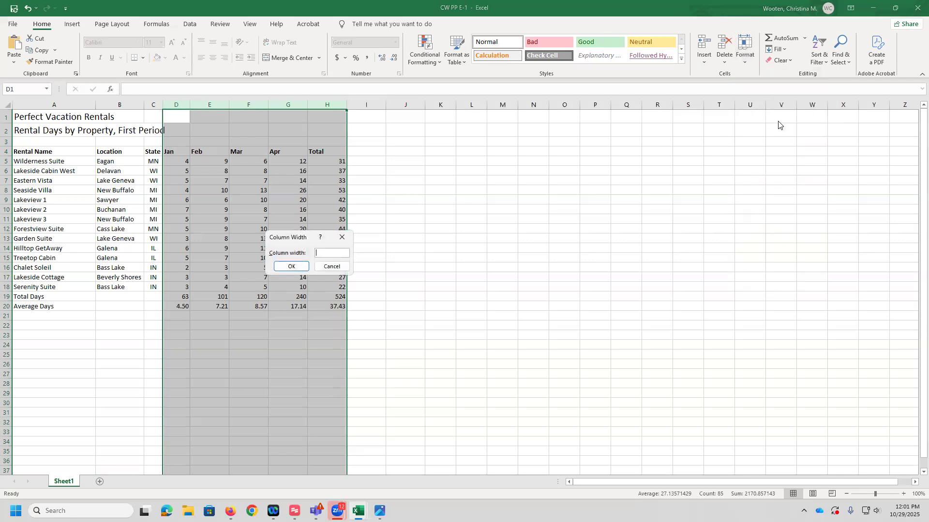
text(7)
click(291, 266)
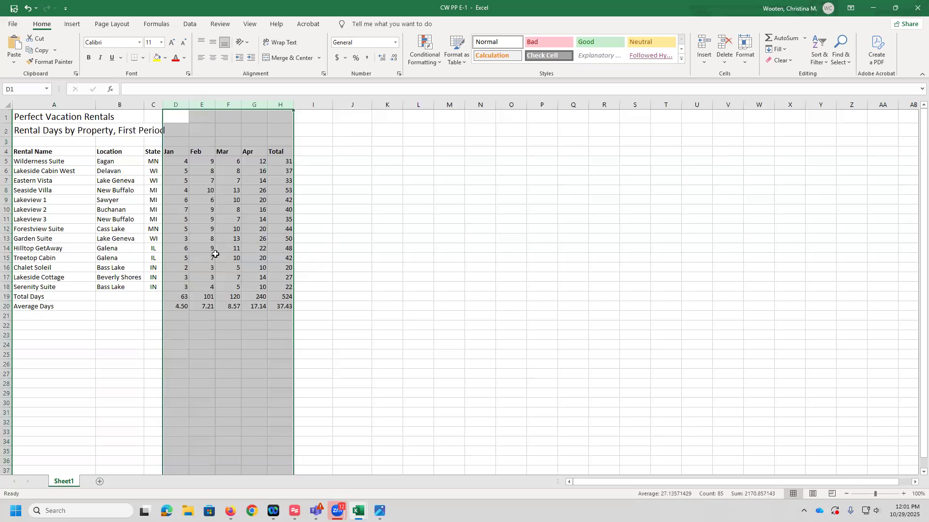
click(419, 257)
- Set the height of the heading row 4 and of rows 19 and 20 to 24
click(7, 152)
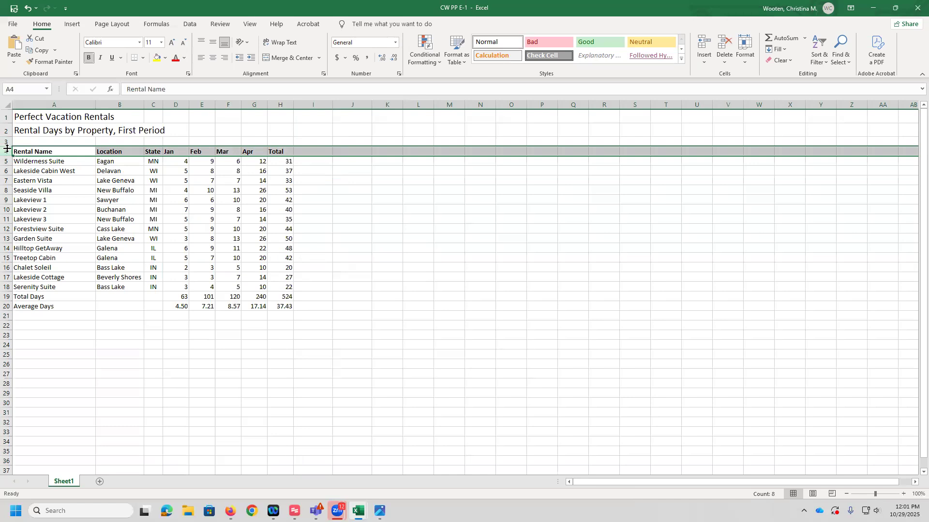
click(5, 296)
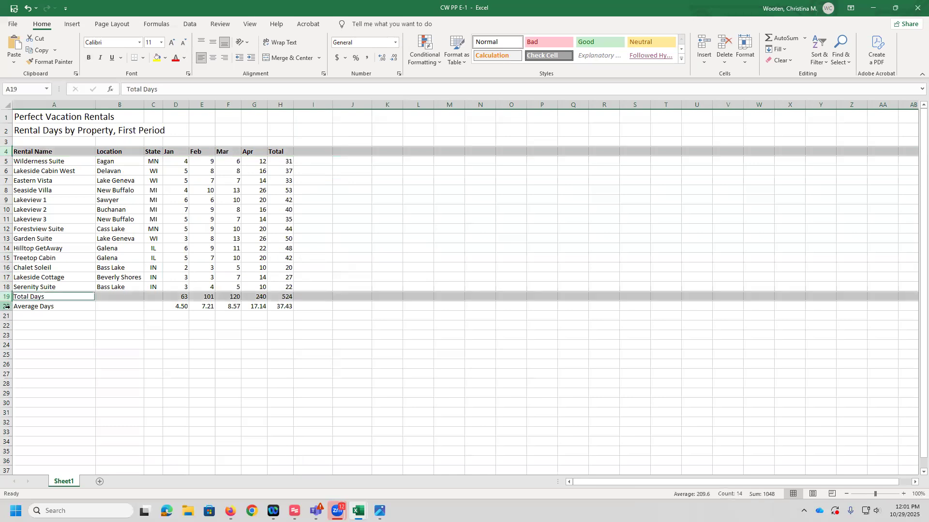
ctrl+click(7, 306)
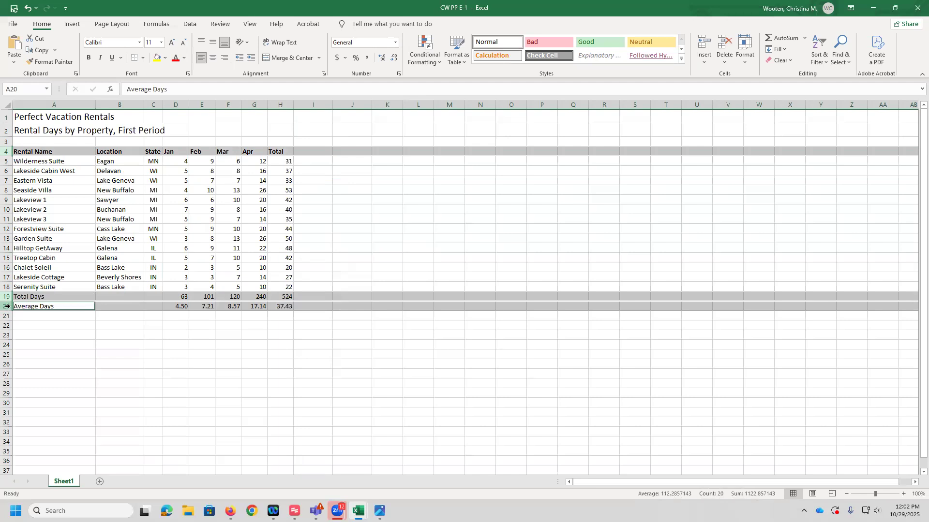
right_click(7, 151)
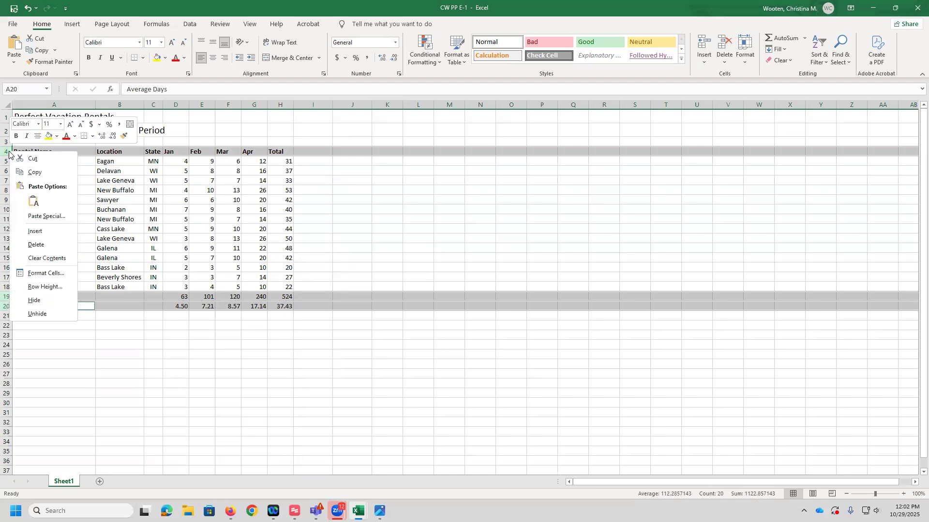
click(50, 287)
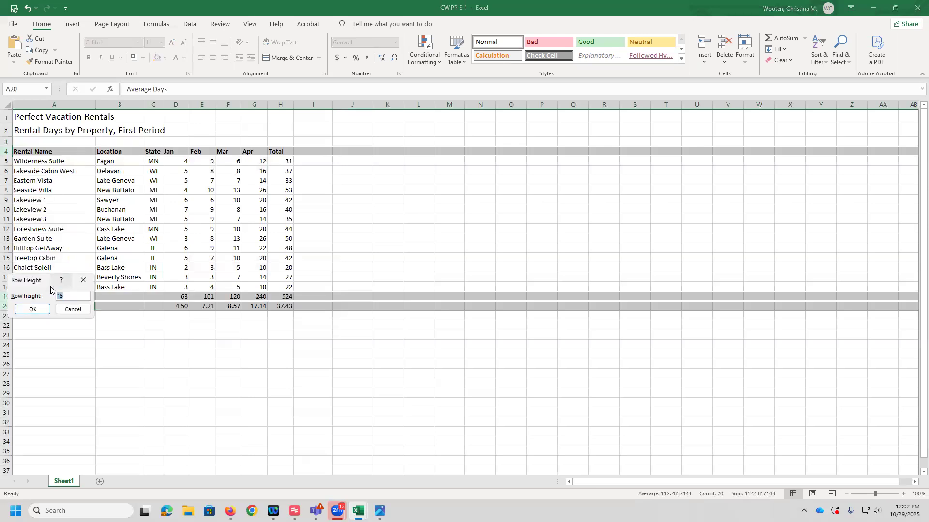
text(24)
key(Return)
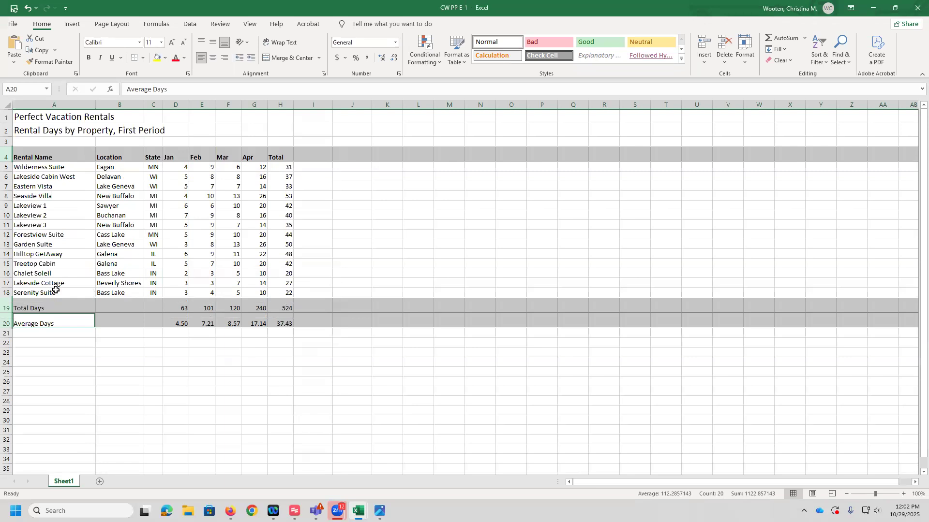
click(218, 372)
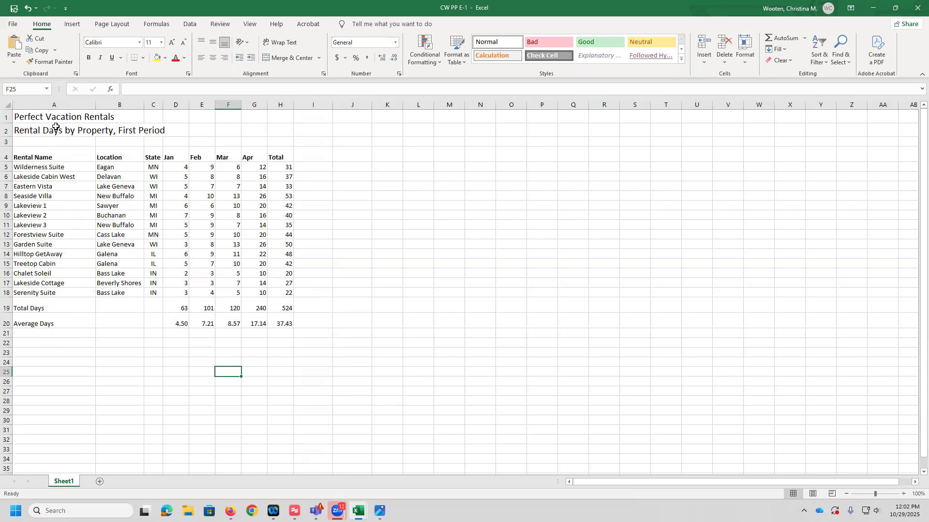
- Center the two worksheet titles across A1:H2 with the Center Across Selection alignment, without merging cells
click(35, 116)
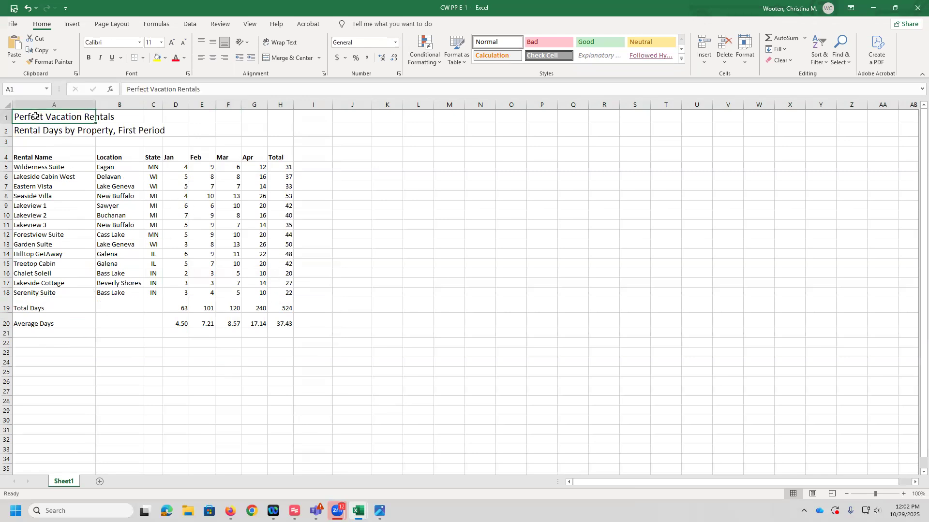
drag(34, 116, 283, 133)
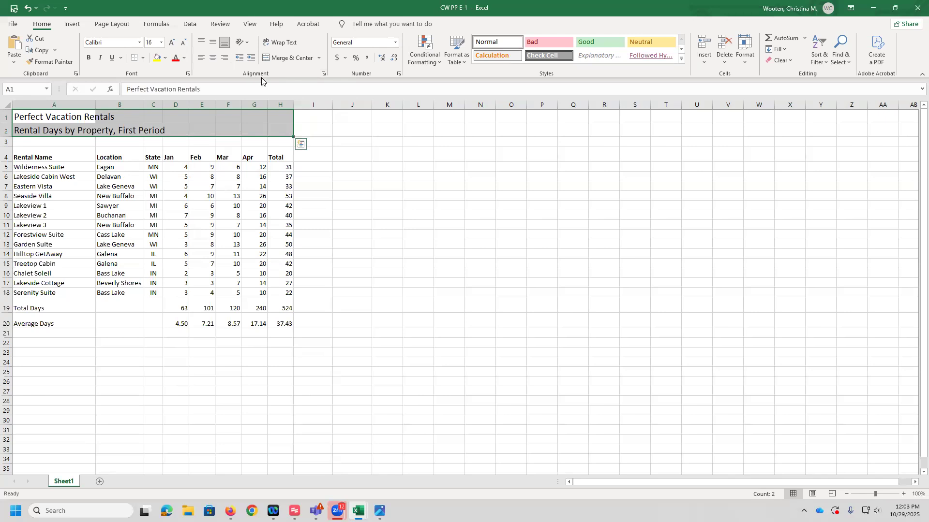
click(323, 74)
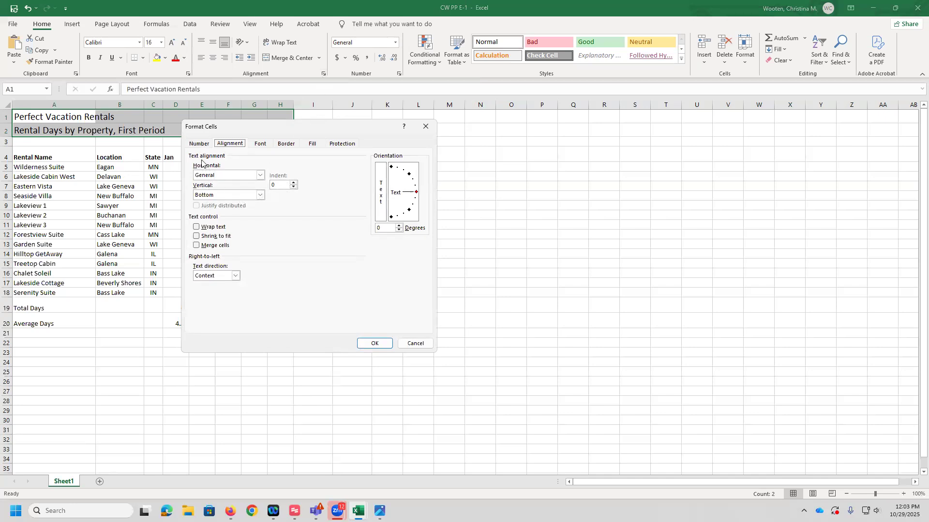
click(260, 175)
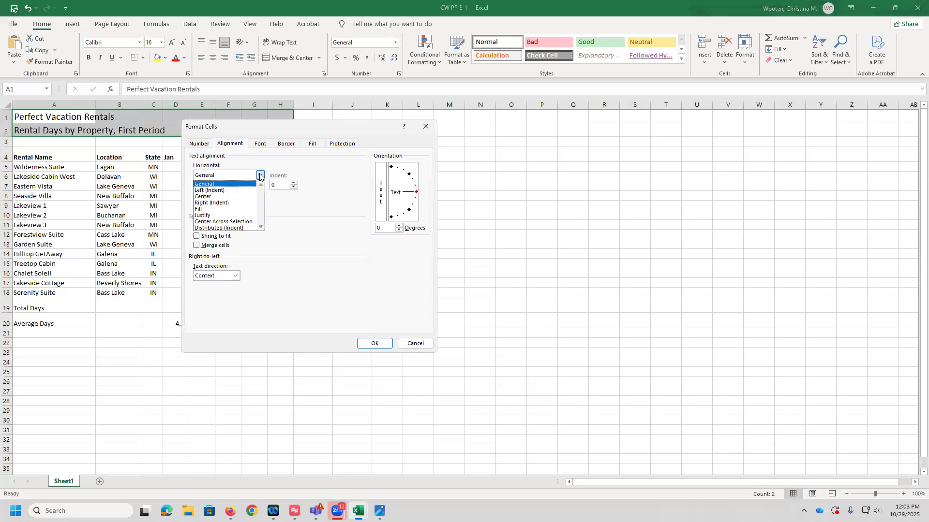
click(249, 222)
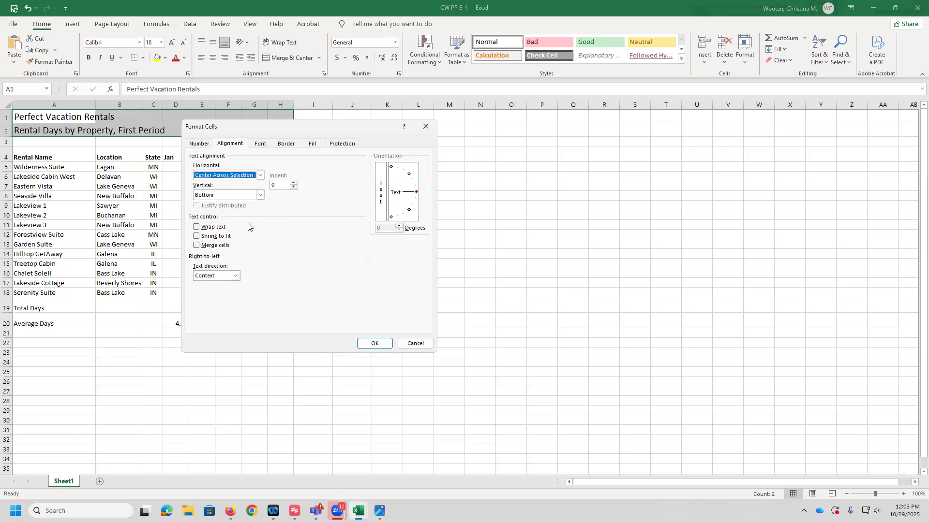
click(375, 344)
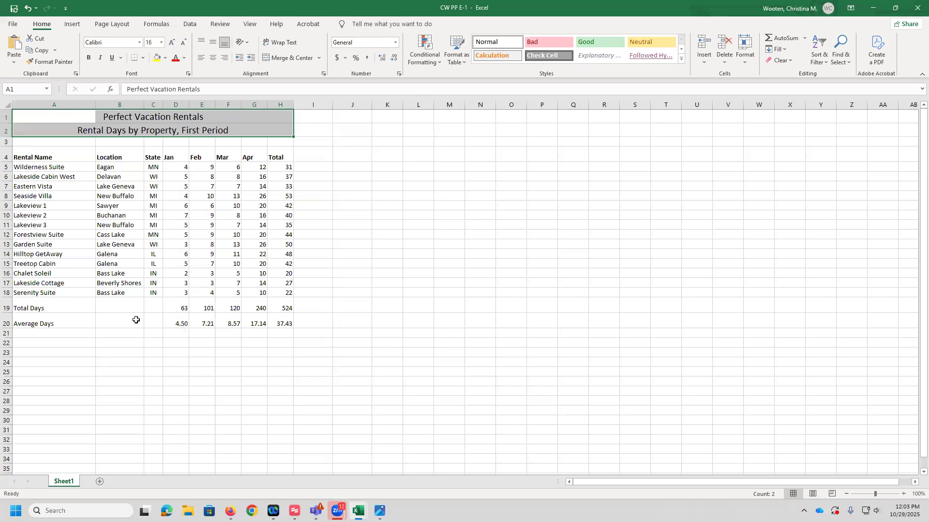
- Insert a blank row above the Garden Suite row, at row 13
click(6, 235)
click(6, 244)
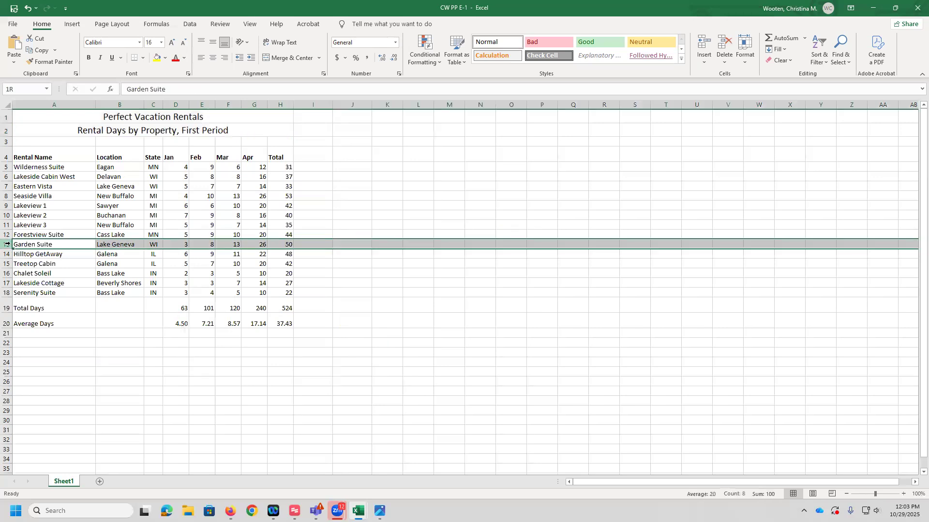
right_click(6, 244)
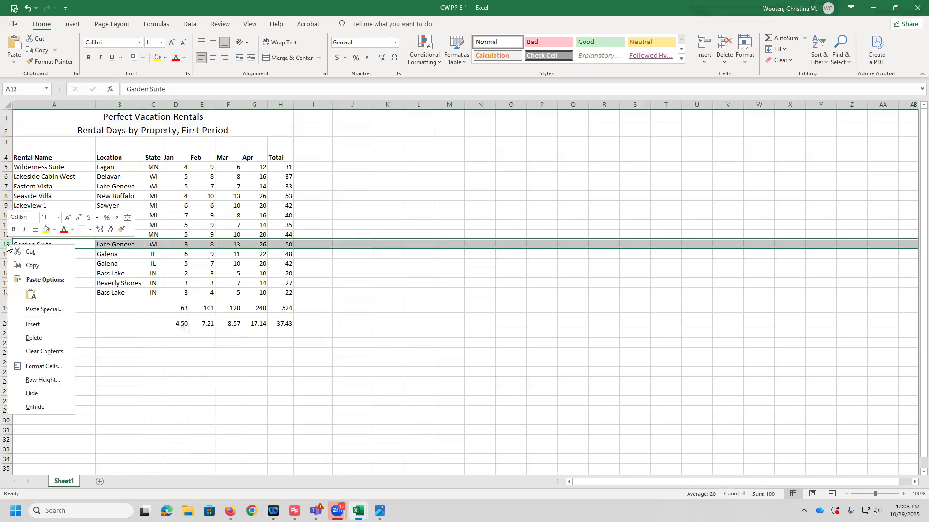
click(34, 326)
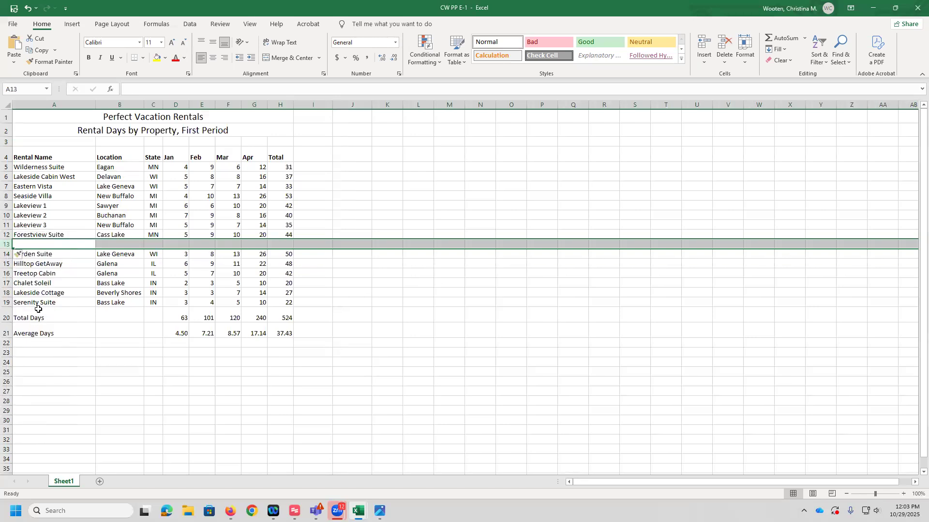
- Enter Our Weekend Cottage as the rental name in cell A13 of the new row
click(42, 244)
text(Ou)
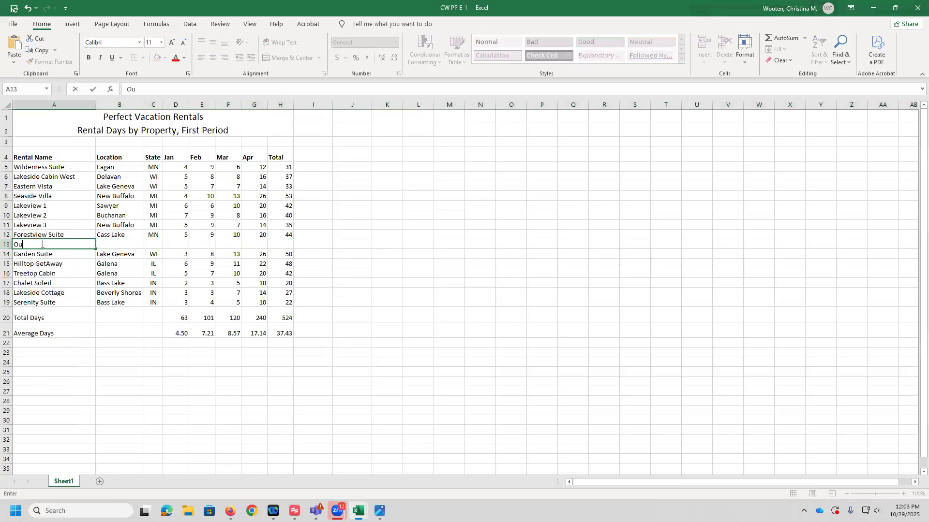
text(r Weekend CottAG)
key(BackSpace)
key(BackSpace)
key(BackSpace)
text(ttage)
key(Tab)
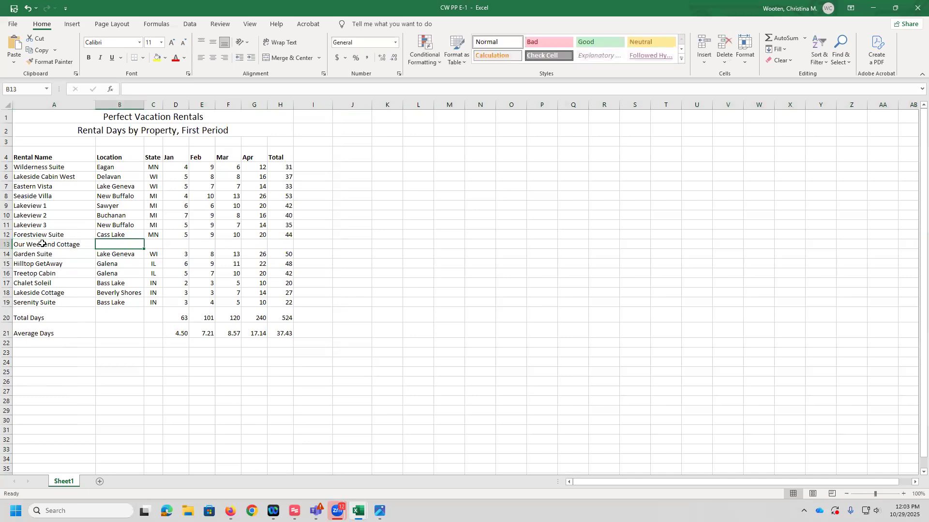
- Enter Walker as the location in B13 and MN as the state in C13, picking the state from the column's existing entries
text(Walker)
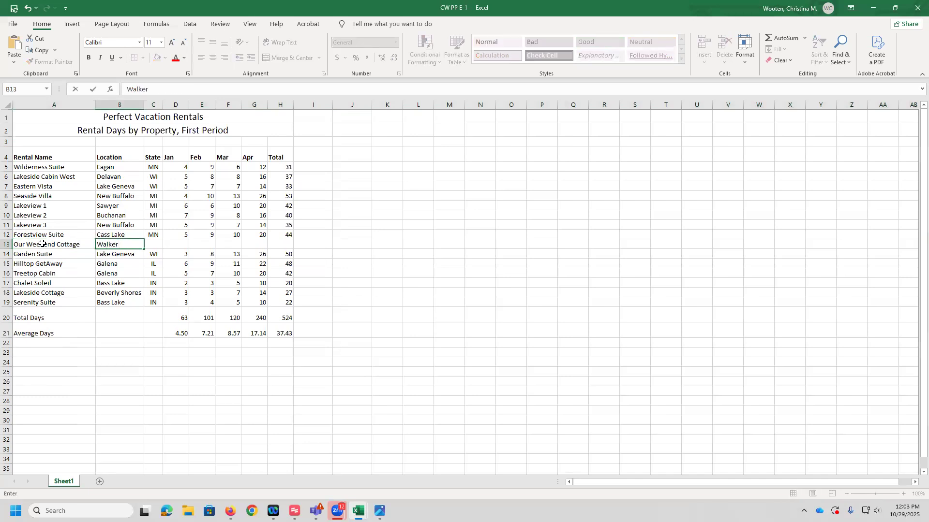
key(Tab)
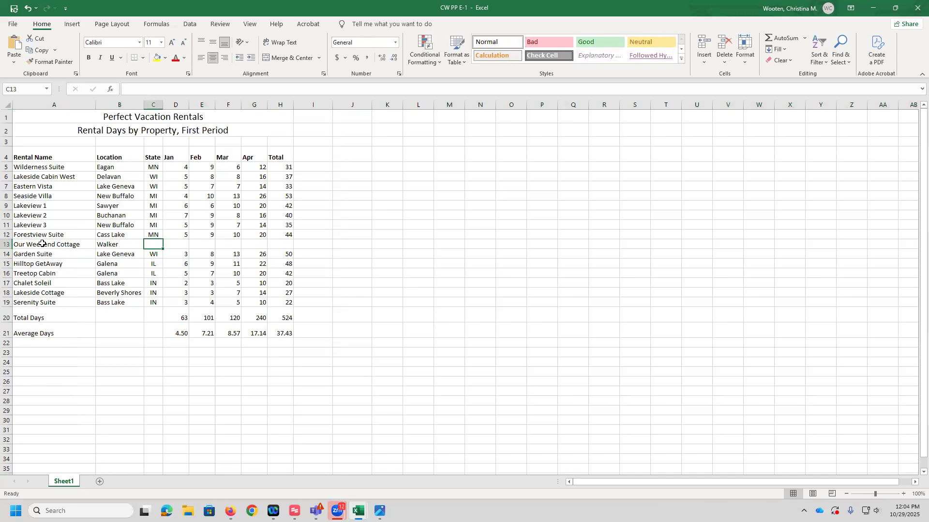
text(MN)
key(Tab)
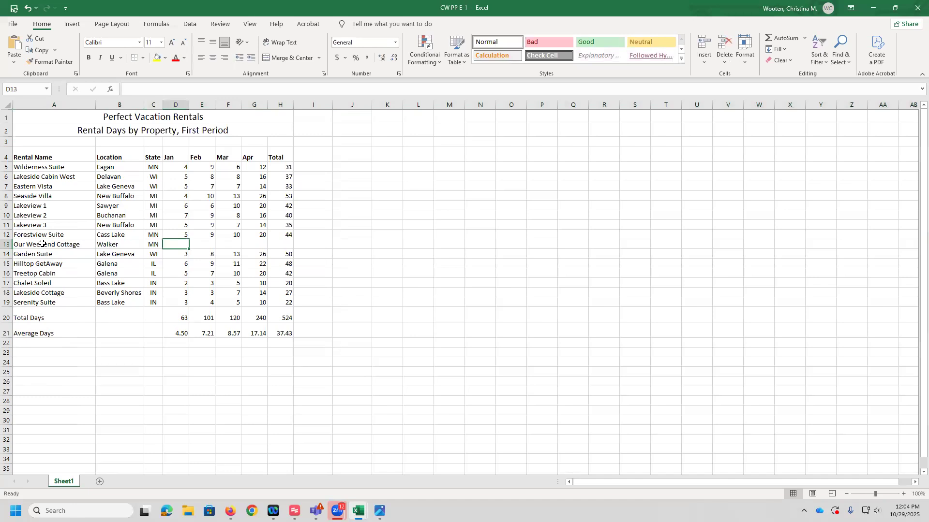
right_click(152, 245)
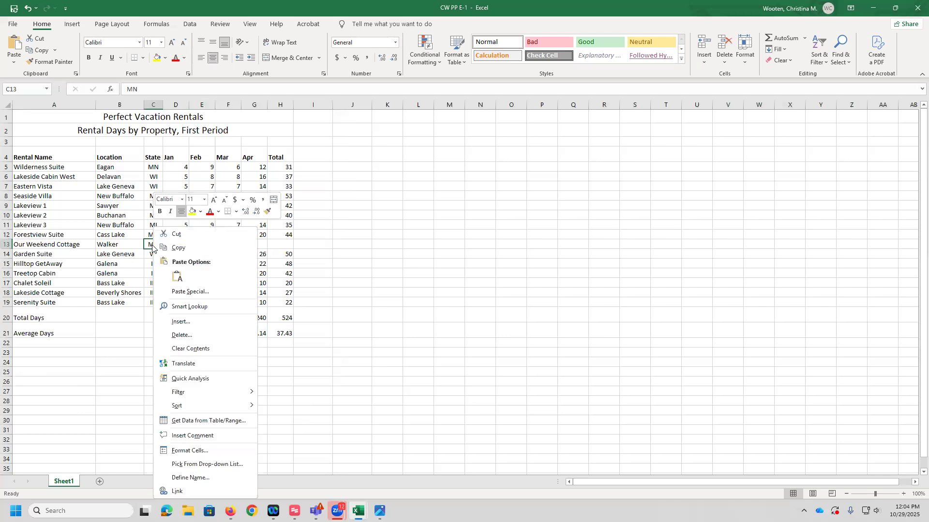
click(204, 467)
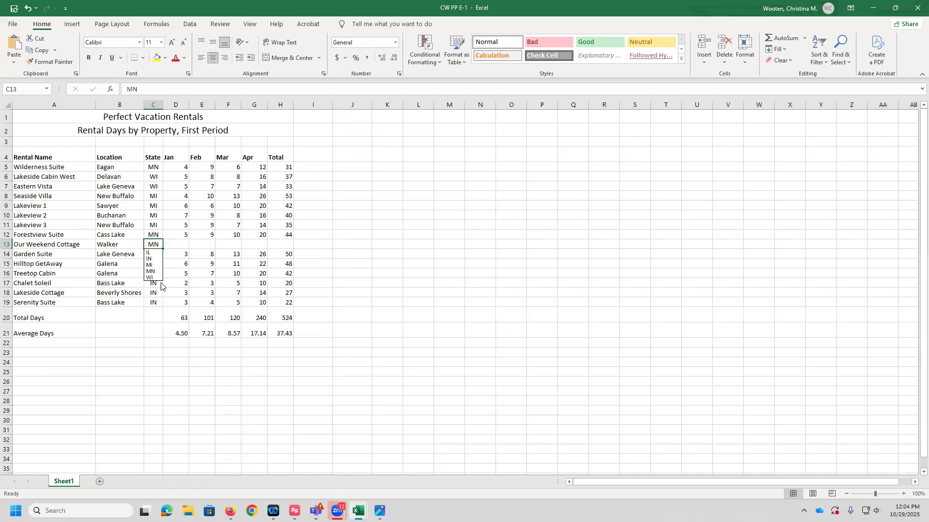
click(153, 272)
- Enter the Our Weekend Cottage rental days 3, 3, 4 and 4 for Jan through Apr in D13:G13
click(178, 241)
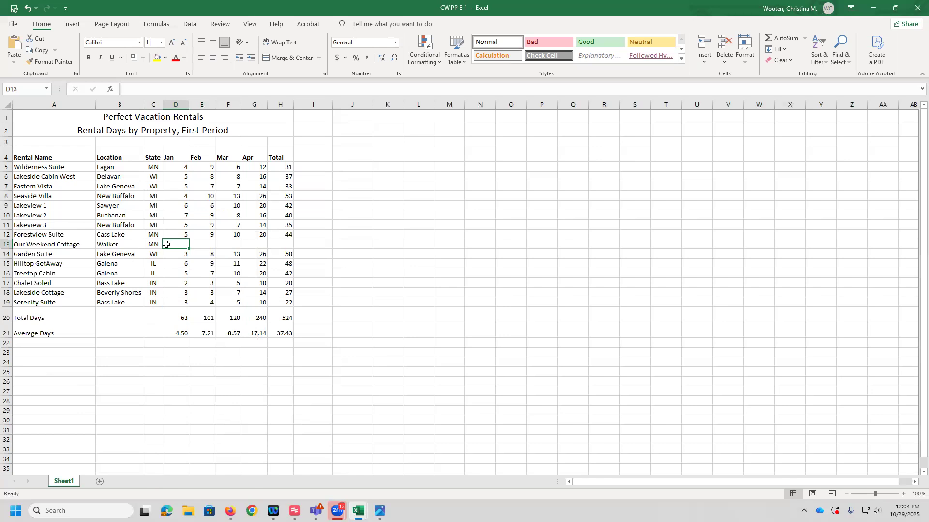
text(3)
key(Tab)
text(3)
key(Tab)
text(4)
key(Tab)
text(4)
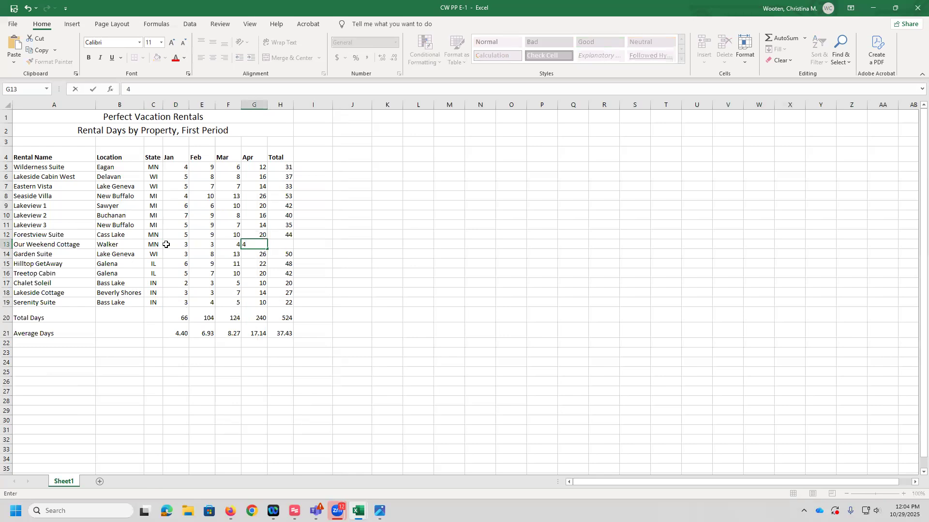
key(Tab)
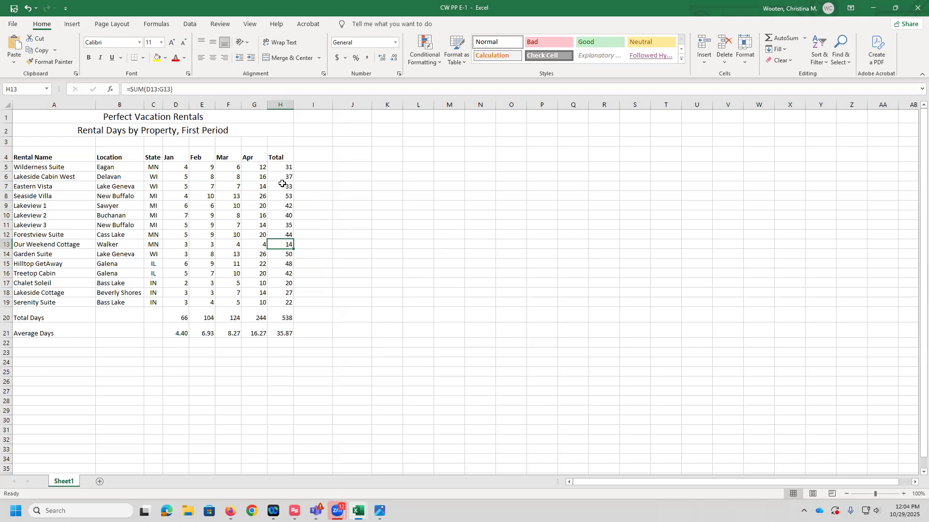
click(283, 169)
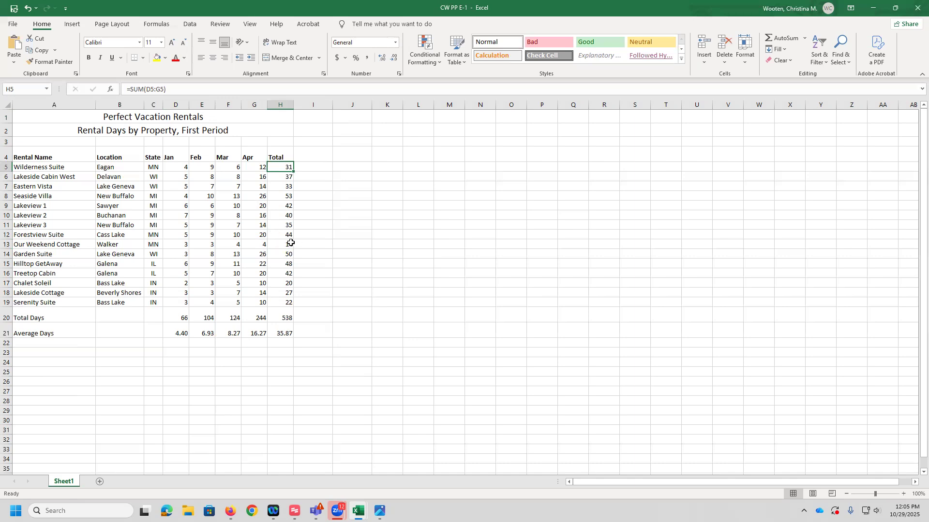
- Apply All Borders to the table range A4:H21
click(59, 154)
drag(58, 154, 278, 328)
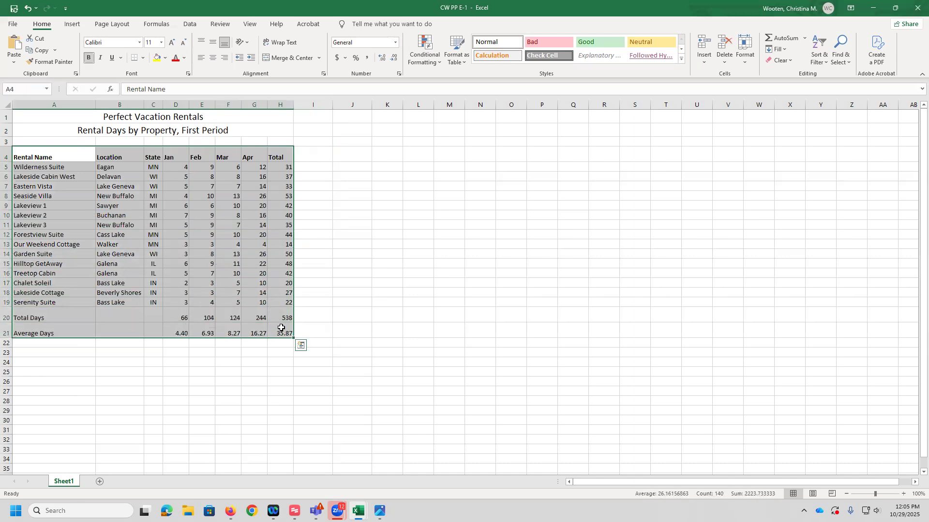
click(141, 58)
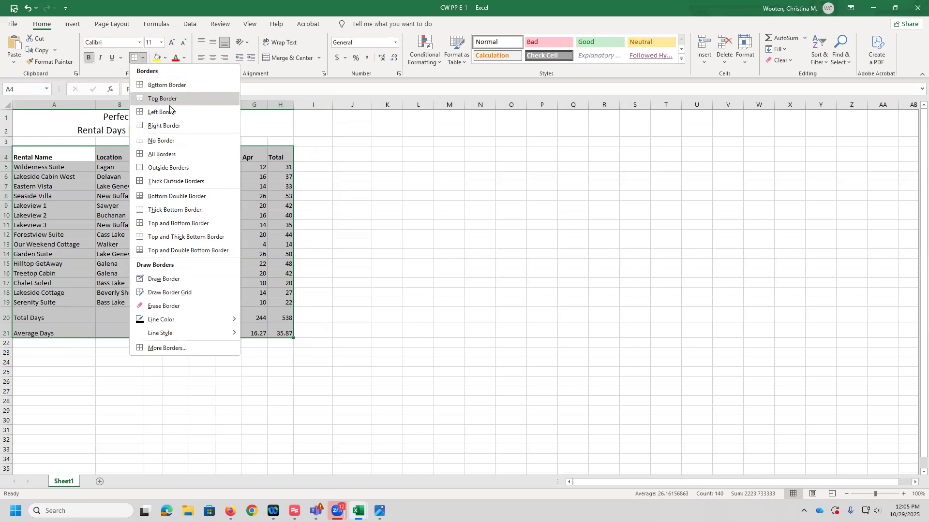
click(164, 155)
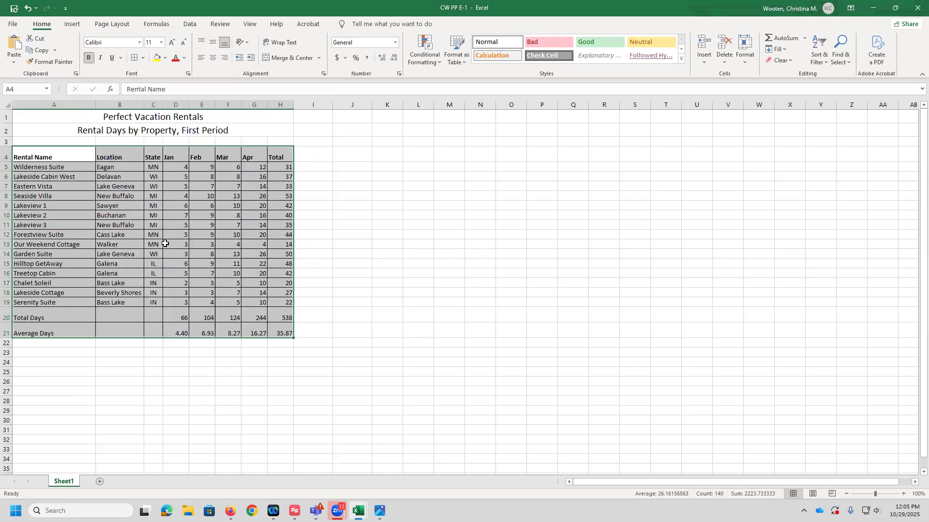
click(437, 280)
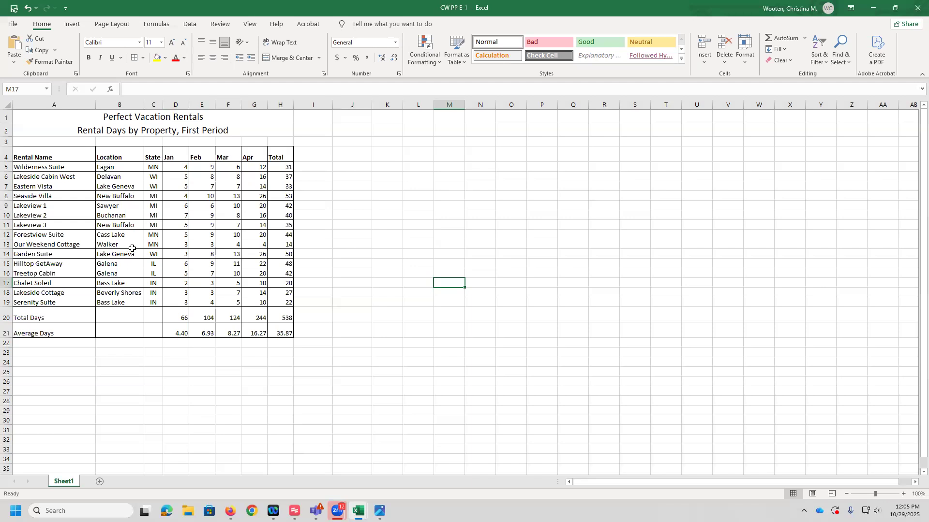
- Fill the column headings in A4:H4 with the lightest blue theme color
drag(65, 155, 271, 153)
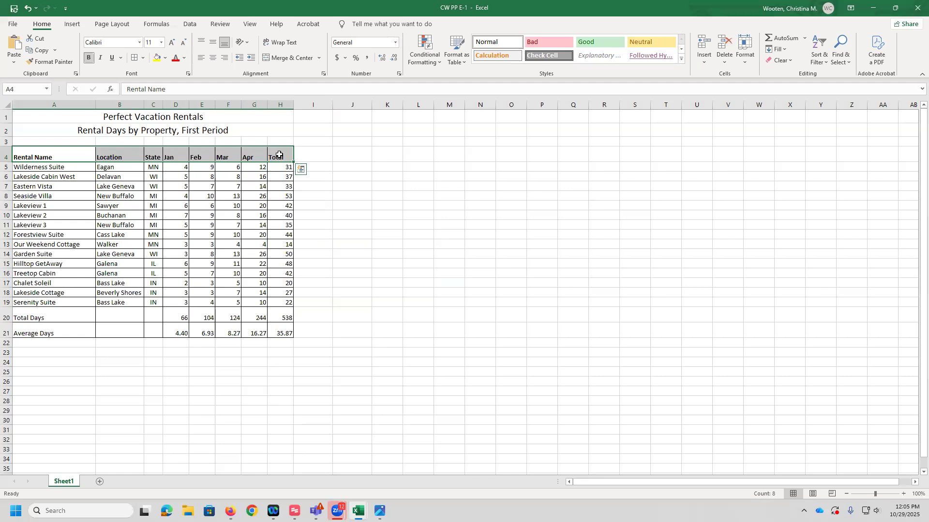
click(166, 58)
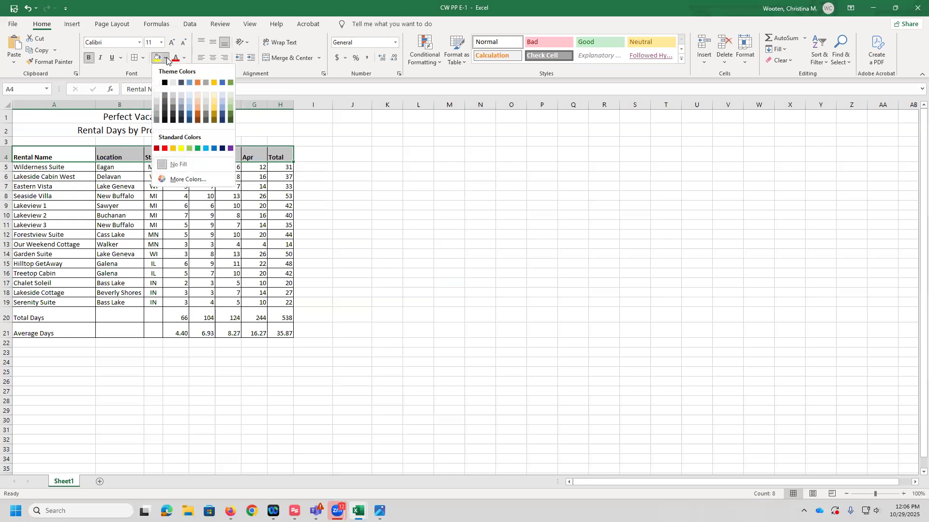
click(189, 95)
click(436, 202)
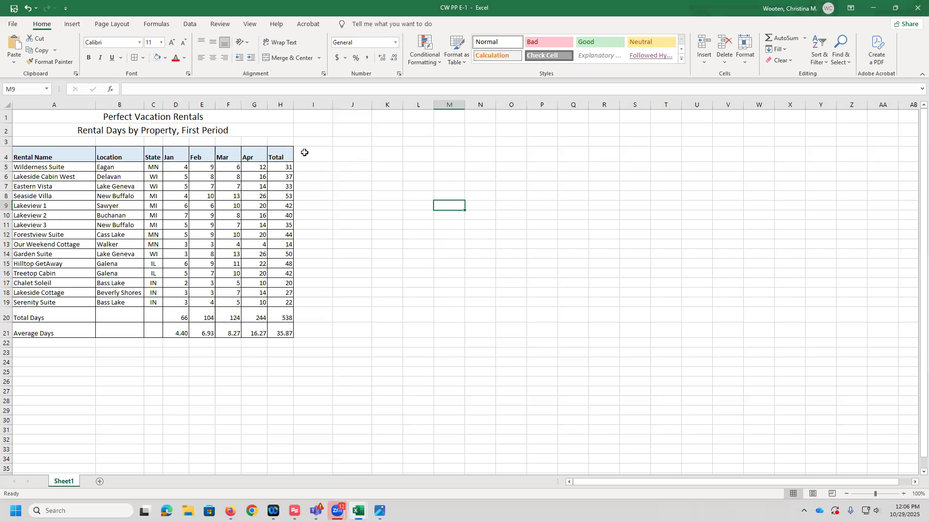
- Copy the formatting of heading cell A4 to the total and average rows A20:H21 with Format Painter
click(41, 157)
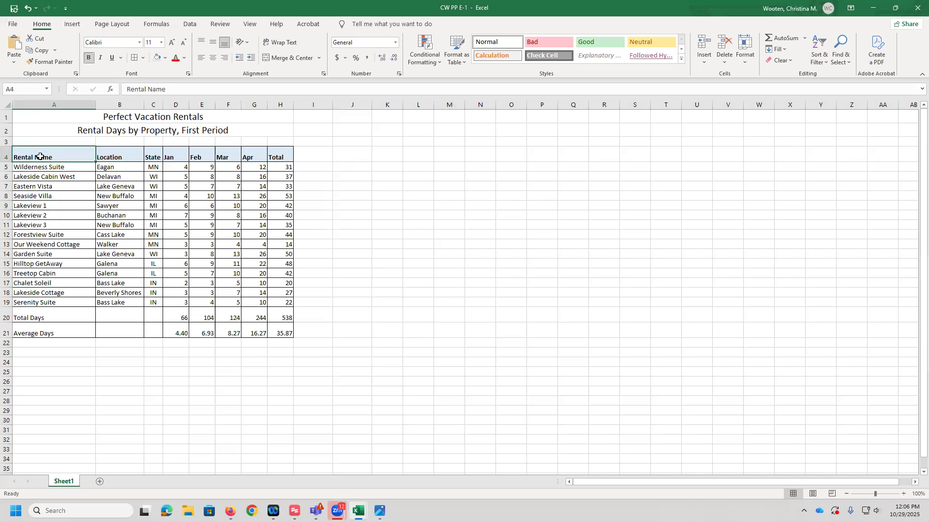
click(41, 62)
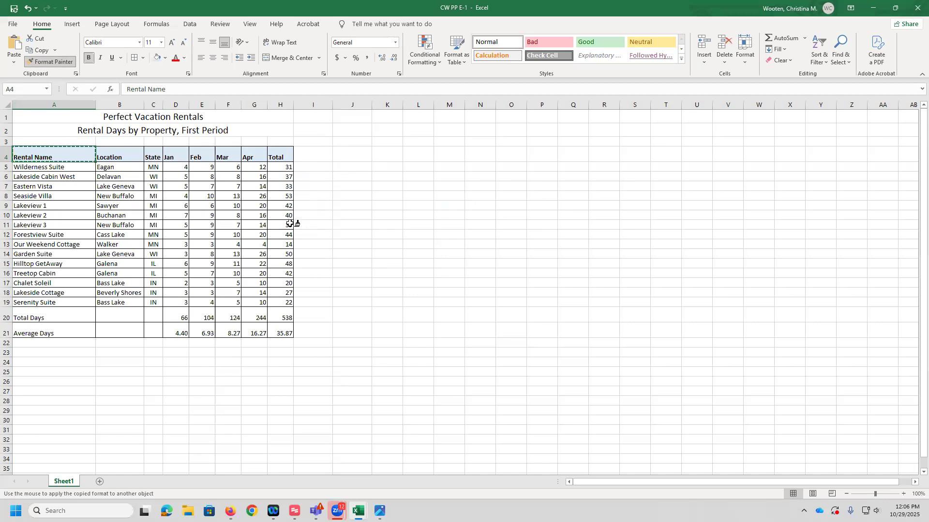
mouse_move(41, 316)
mouse_down()
mouse_move(85, 331)
mouse_move(277, 334)
mouse_up()
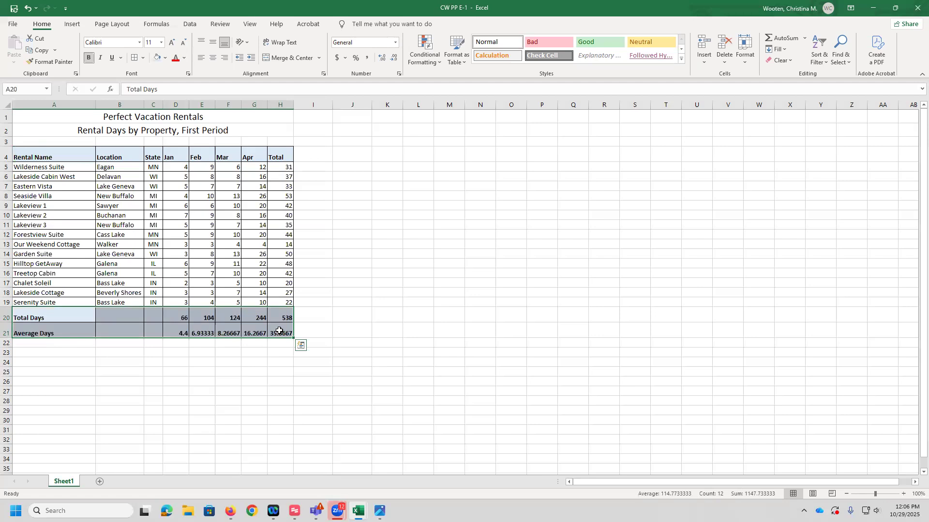
click(448, 234)
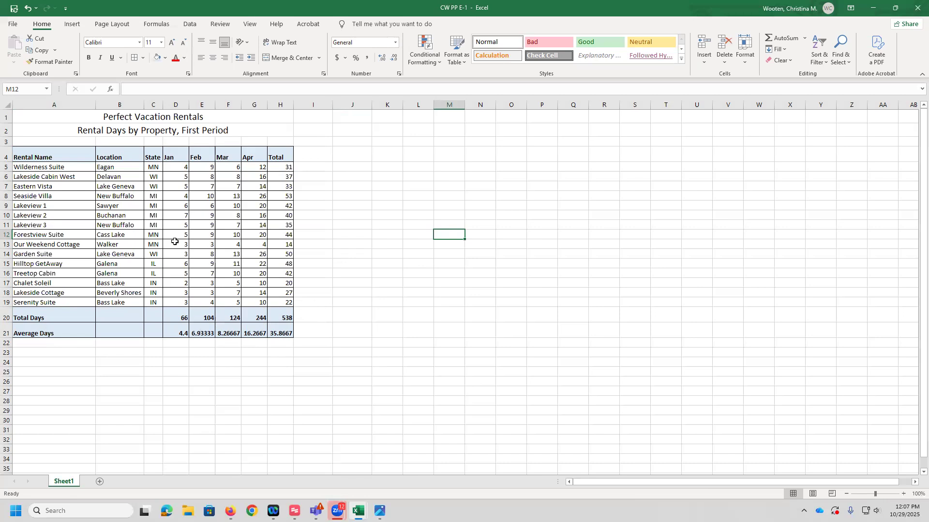
- Right-align the Total Days and Average Days labels in A20:A21 and their values in D20:H21
click(26, 317)
drag(25, 317, 62, 331)
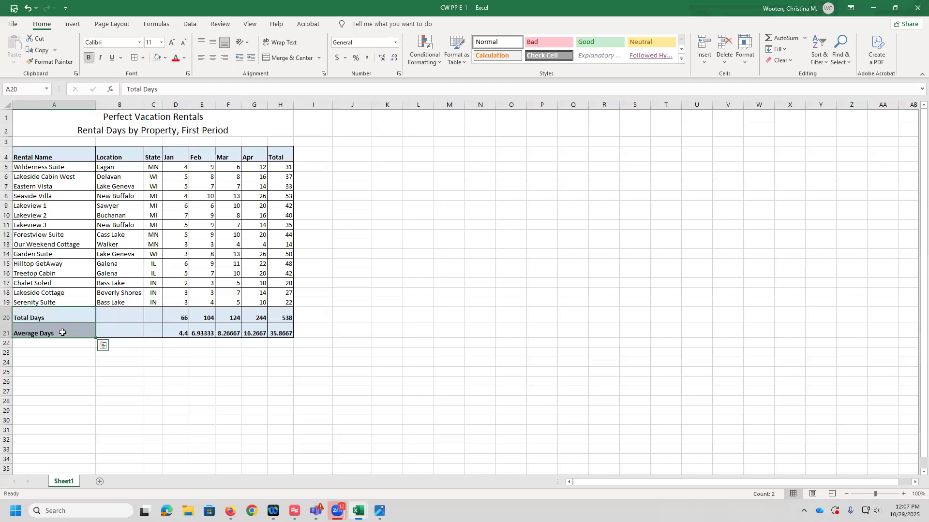
click(224, 59)
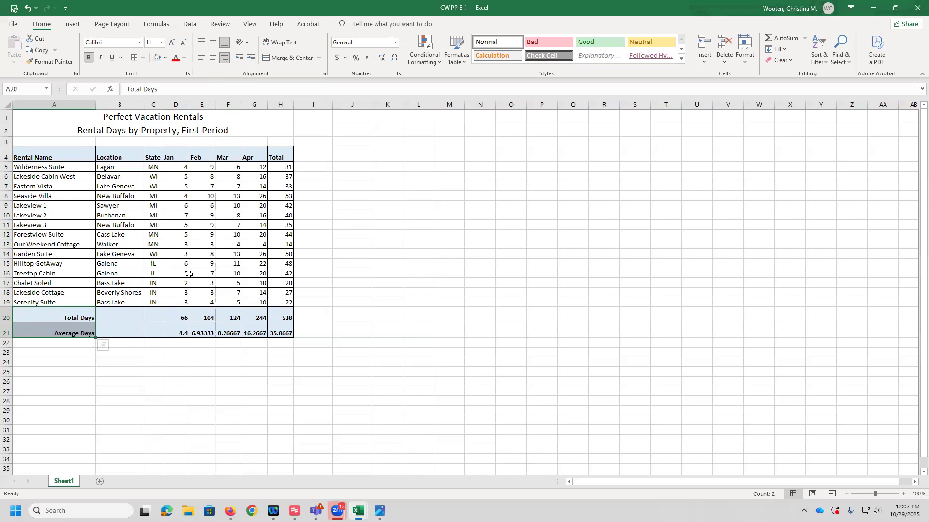
click(183, 317)
drag(183, 327, 271, 331)
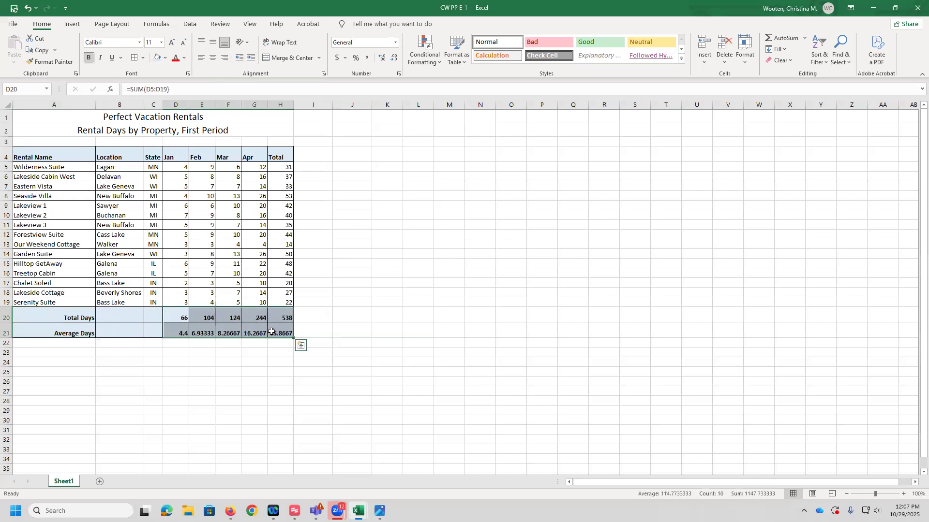
click(225, 59)
click(370, 294)
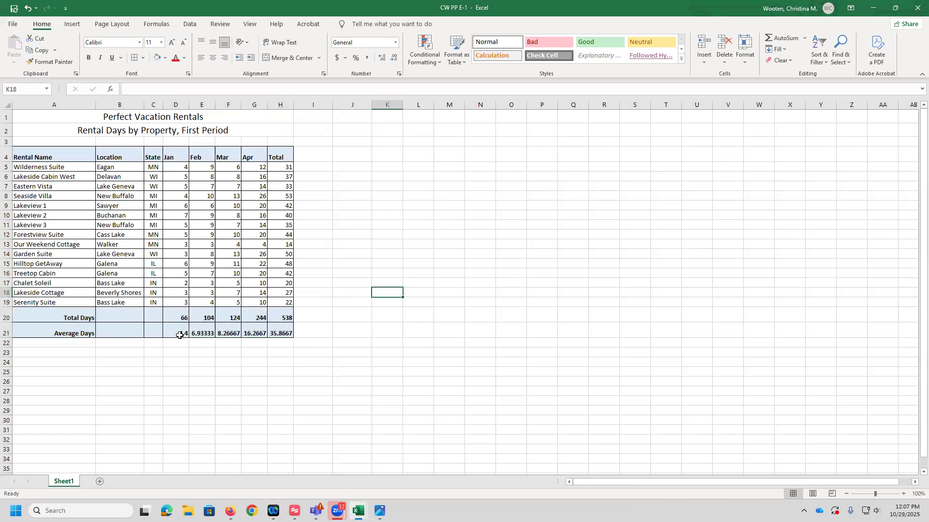
- Format the Average Days values in D21:H21 to show two decimal places
drag(182, 335, 288, 334)
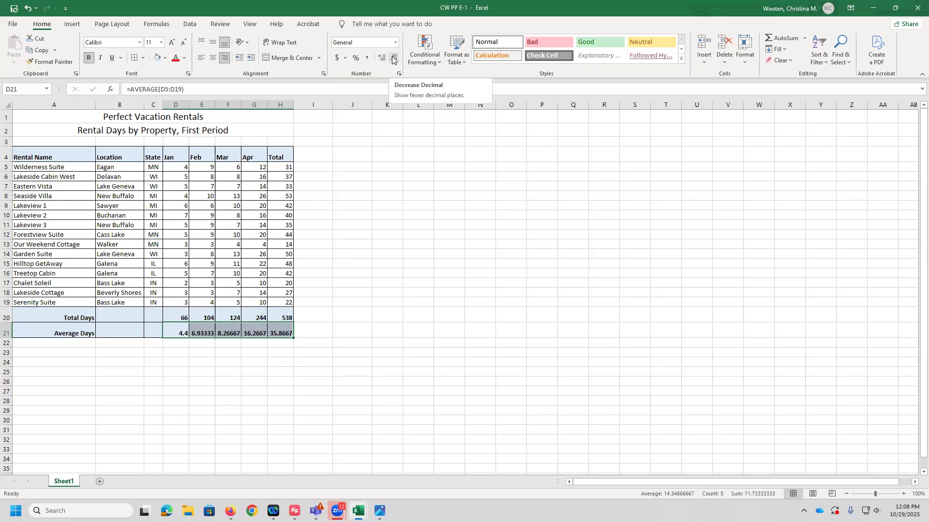
click(392, 58)
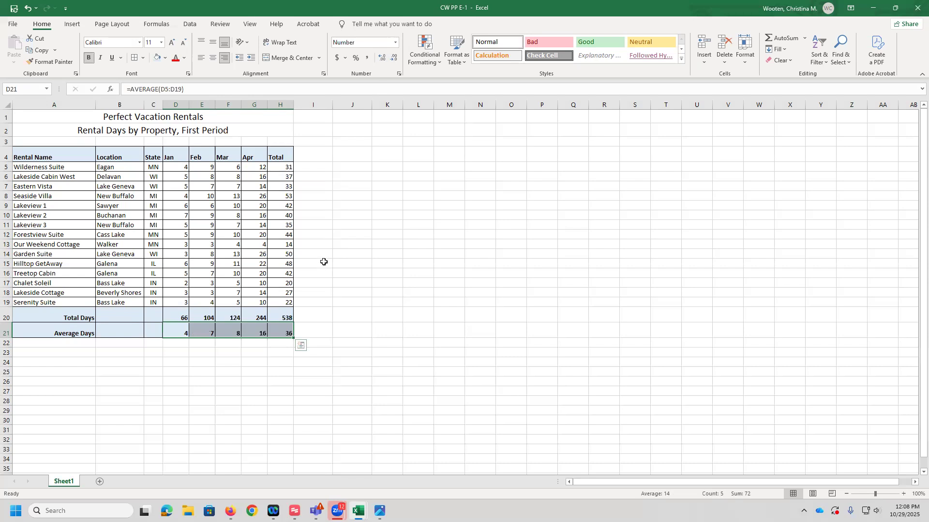
click(381, 62)
click(381, 62)
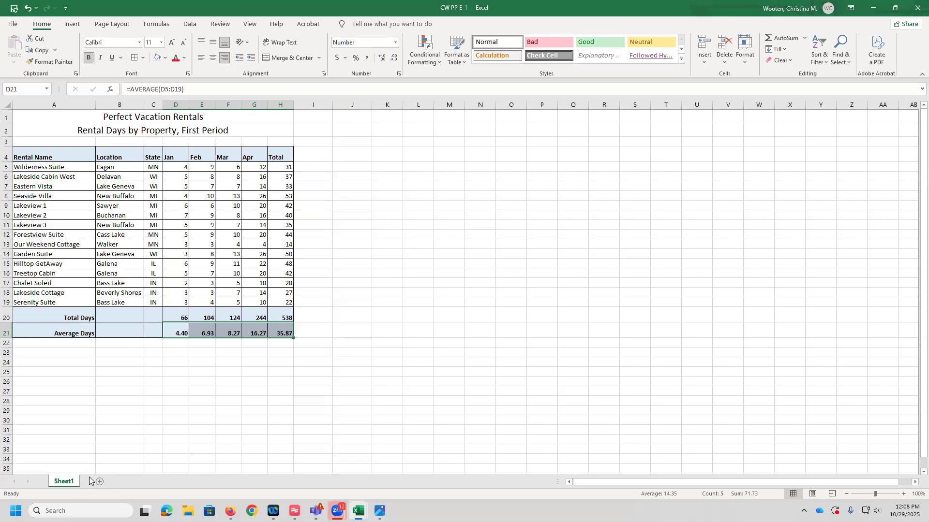
- Rename the Sheet1 worksheet as Rental Days
double_click(63, 481)
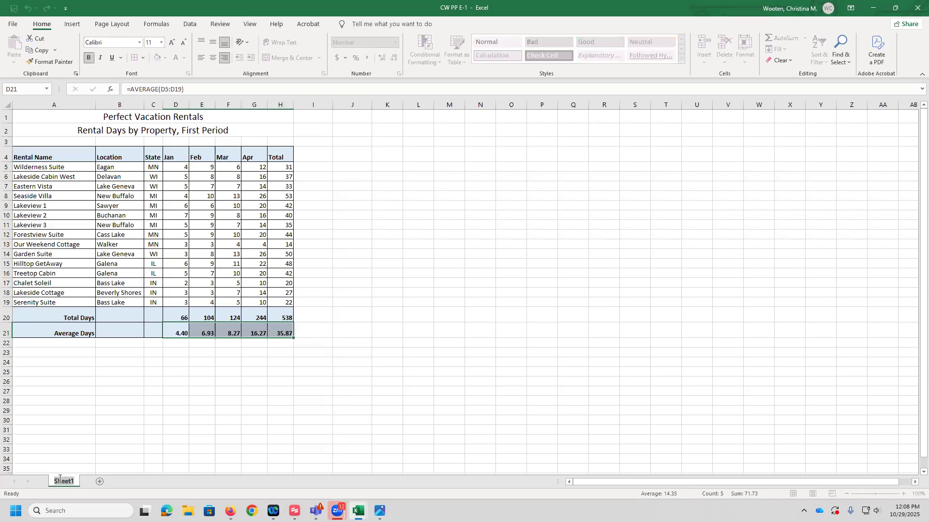
text(Rental Days)
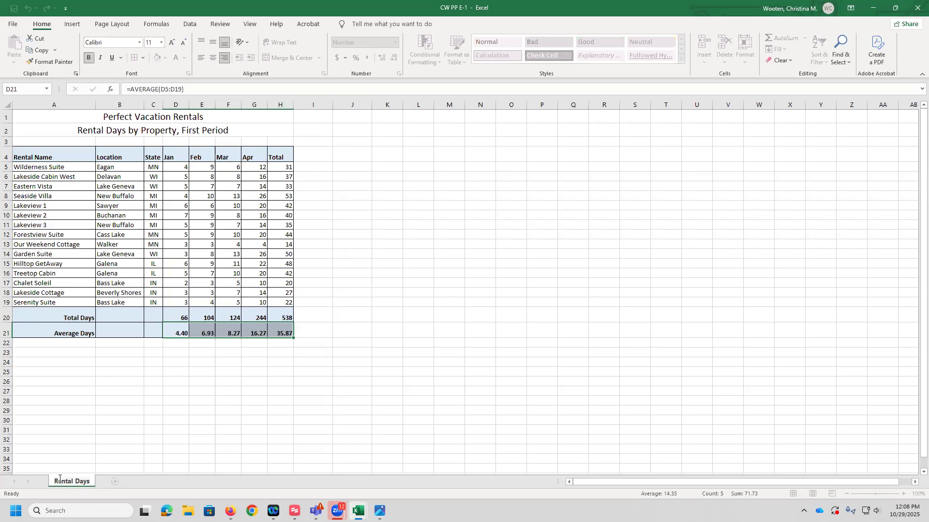
key(Return)
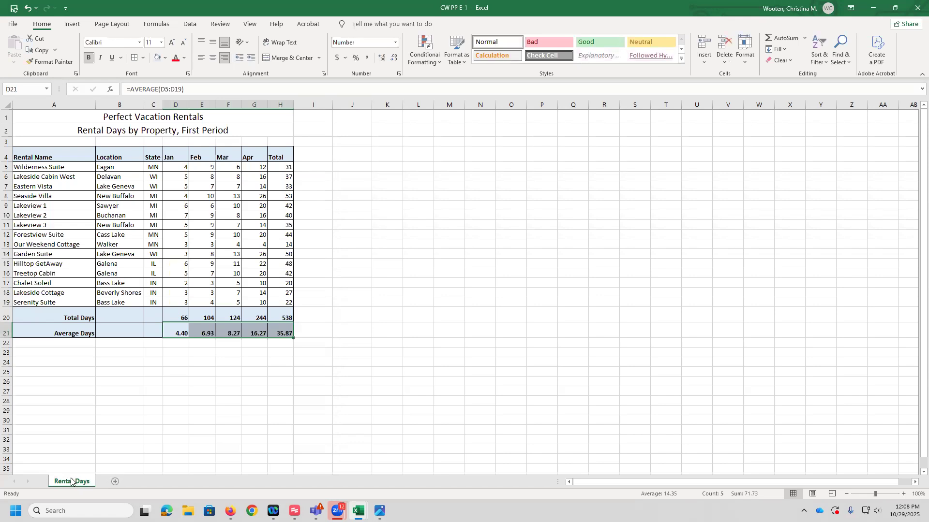
- Color the Rental Days sheet tab with the medium blue theme color
right_click(71, 482)
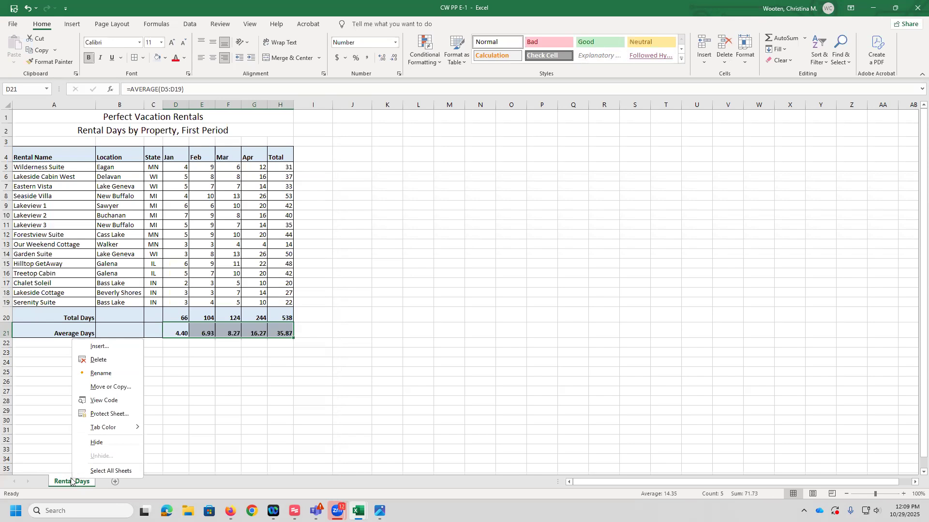
mouse_move(110, 428)
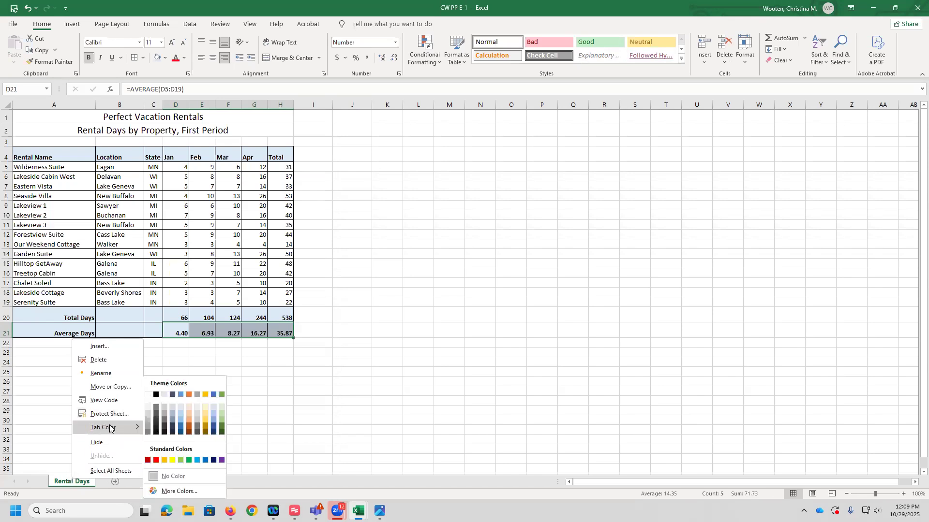
click(181, 395)
click(190, 400)
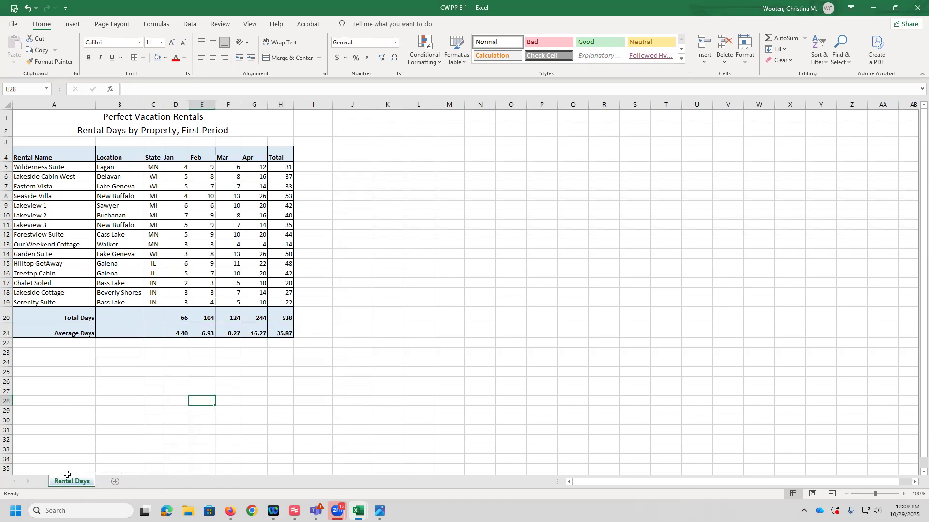
- Create a copy of the Rental Days worksheet at the end of the CW PP E-1 workbook
click(34, 121)
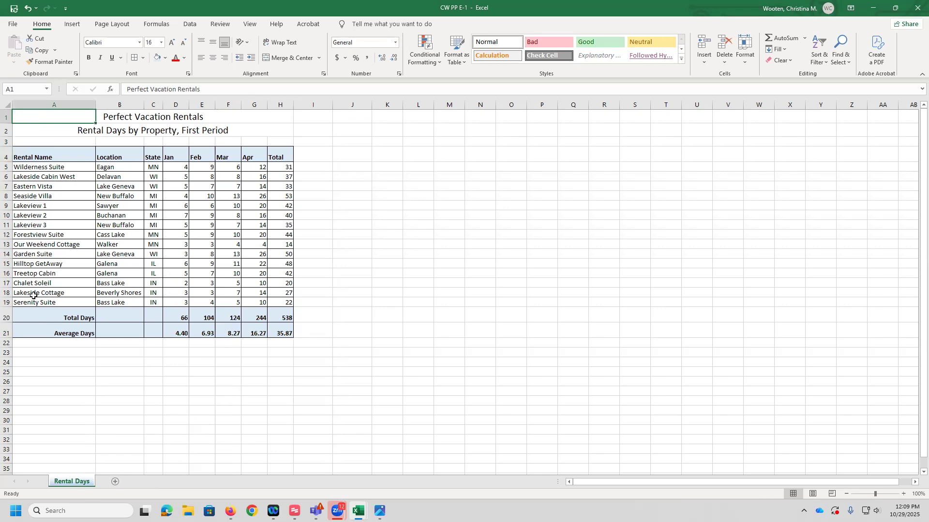
right_click(79, 482)
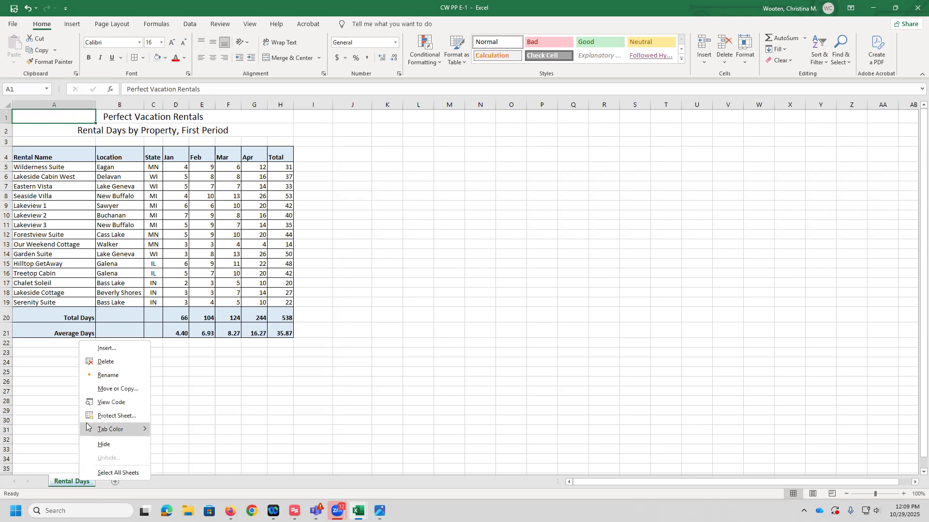
click(103, 389)
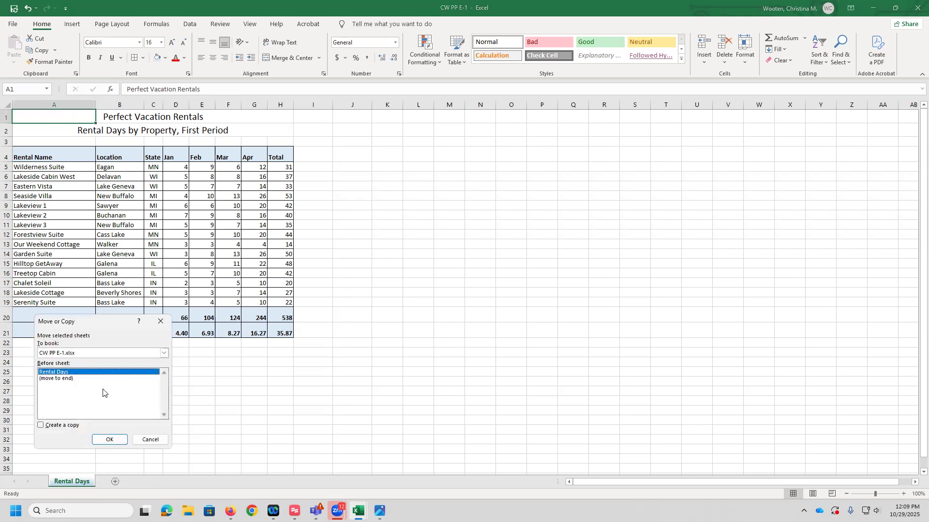
click(57, 379)
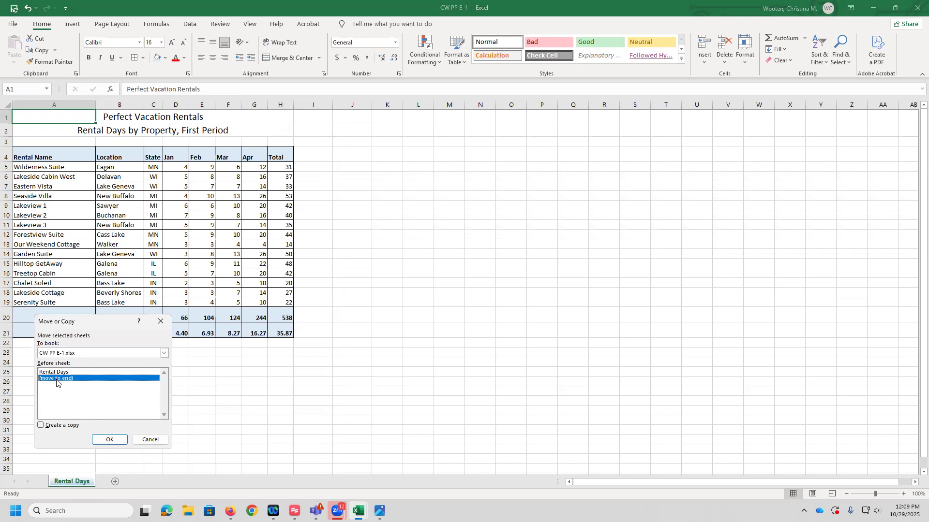
click(41, 426)
click(108, 440)
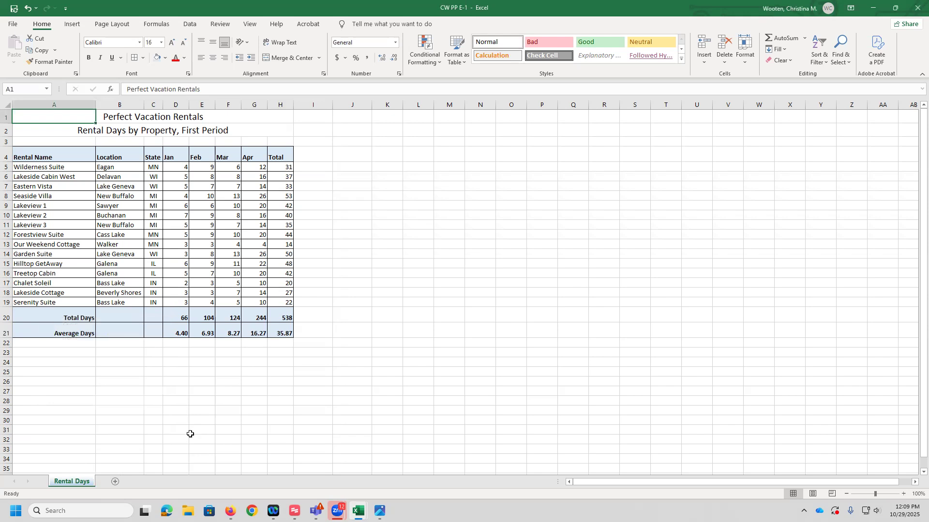
click(386, 410)
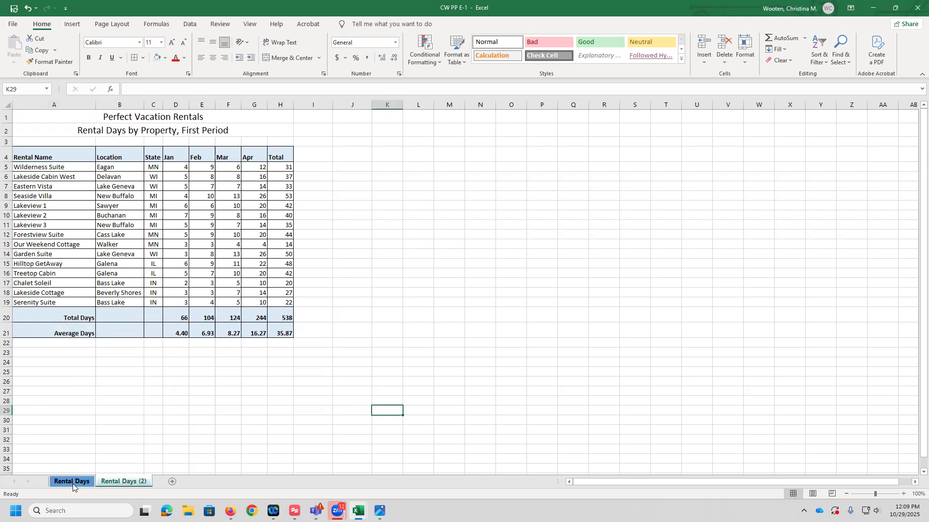
click(71, 483)
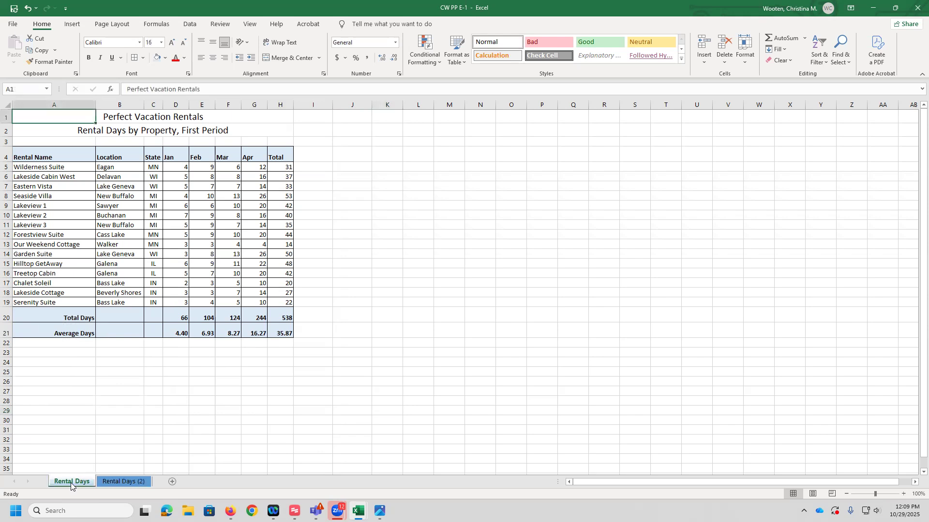
- Rename the copied worksheet as Next Period
click(127, 482)
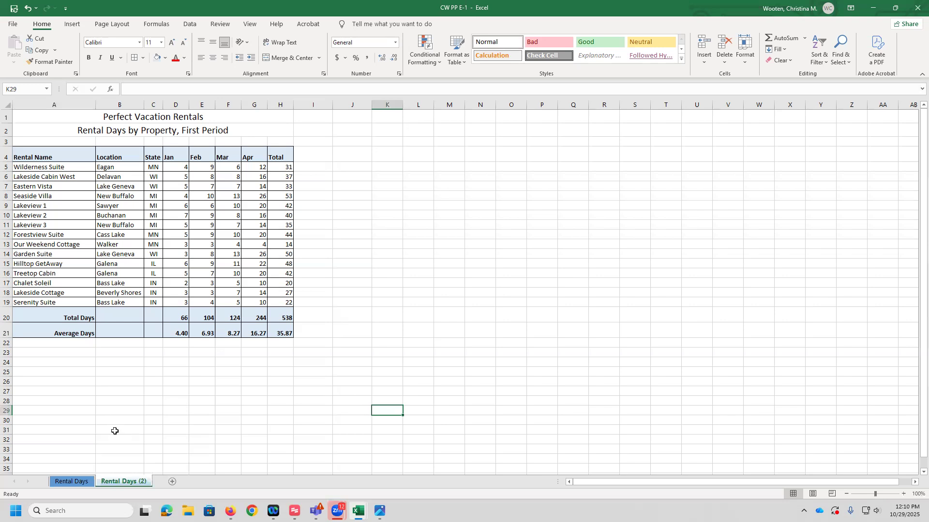
right_click(131, 482)
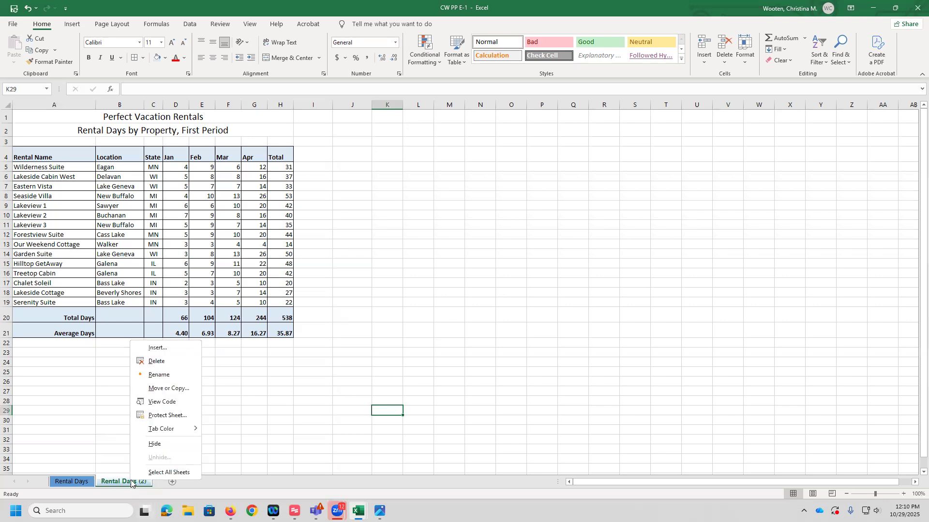
click(160, 375)
key(BackSpace)
text(Next Period)
key(Return)
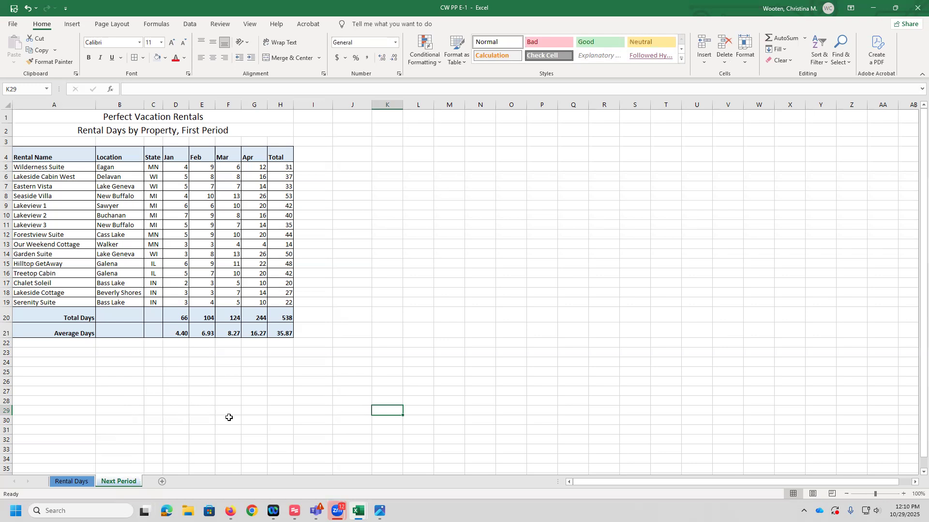
- Color the Next Period sheet tab with the gold theme color
right_click(126, 483)
mouse_move(164, 430)
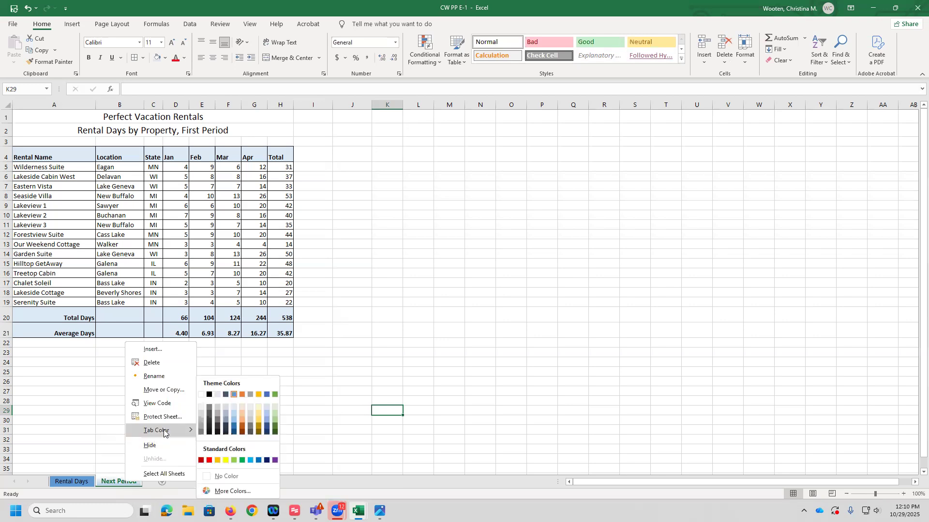
click(258, 394)
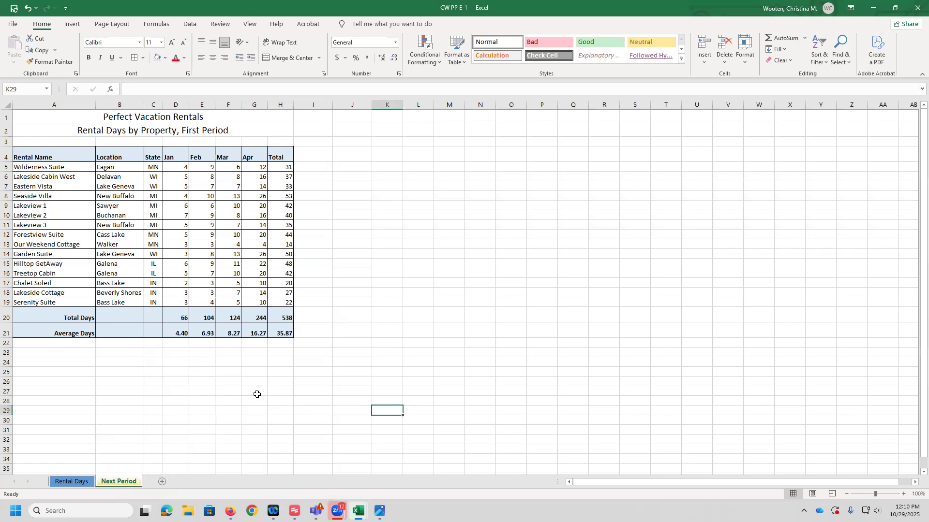
click(244, 418)
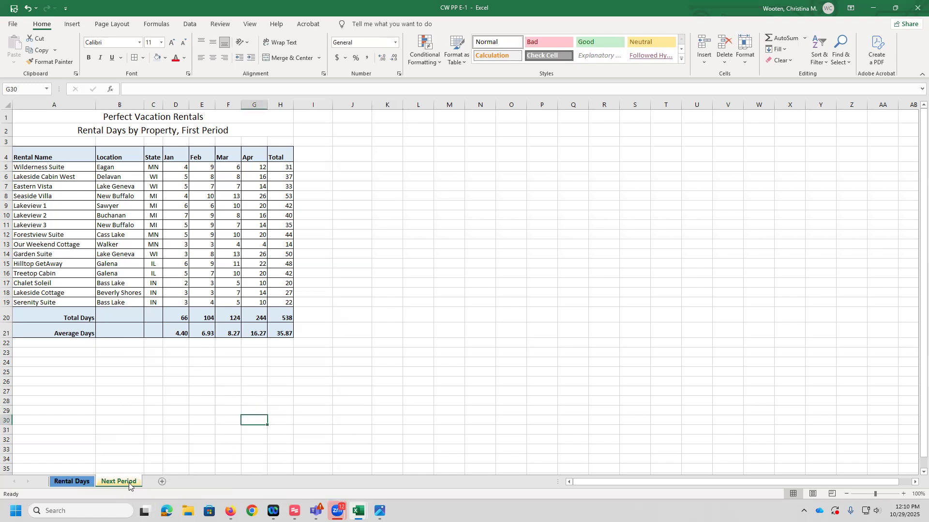
- Clear the monthly rental days in D5:G19 on the Next Period sheet and compare it with the Rental Days sheet
click(114, 482)
mouse_move(181, 167)
mouse_down()
mouse_move(263, 288)
mouse_move(262, 303)
mouse_up()
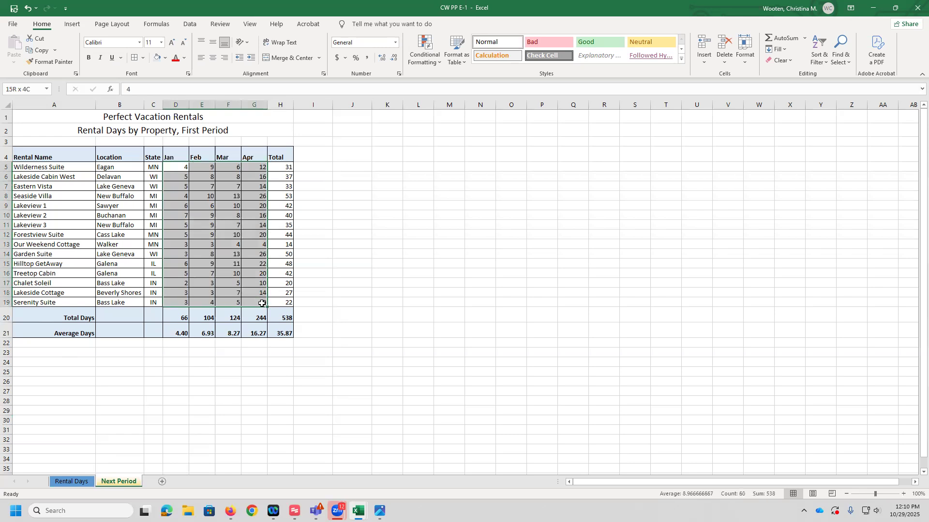
drag(262, 303, 261, 303)
key(Delete)
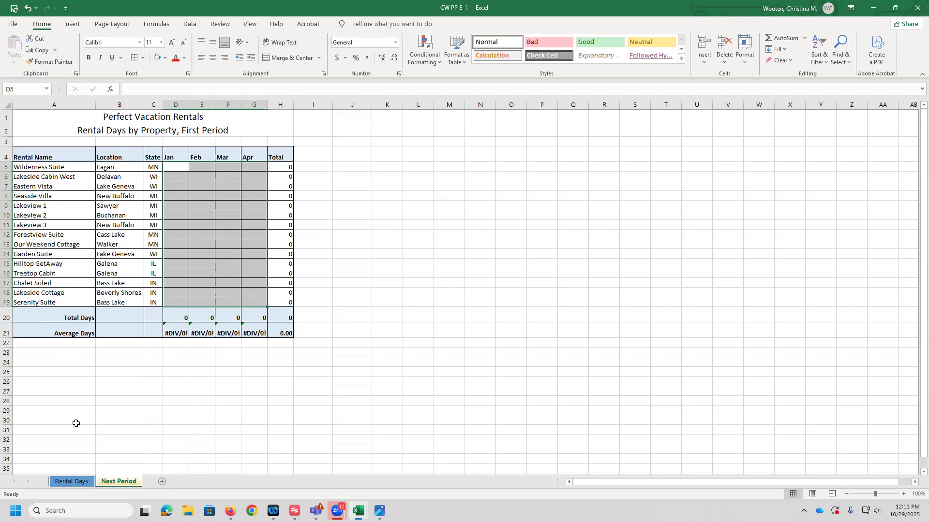
click(72, 483)
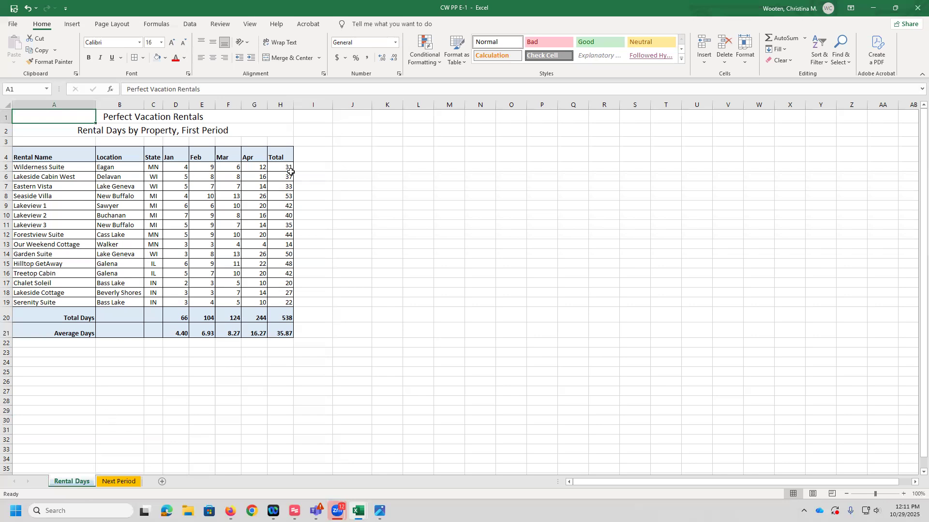
click(118, 482)
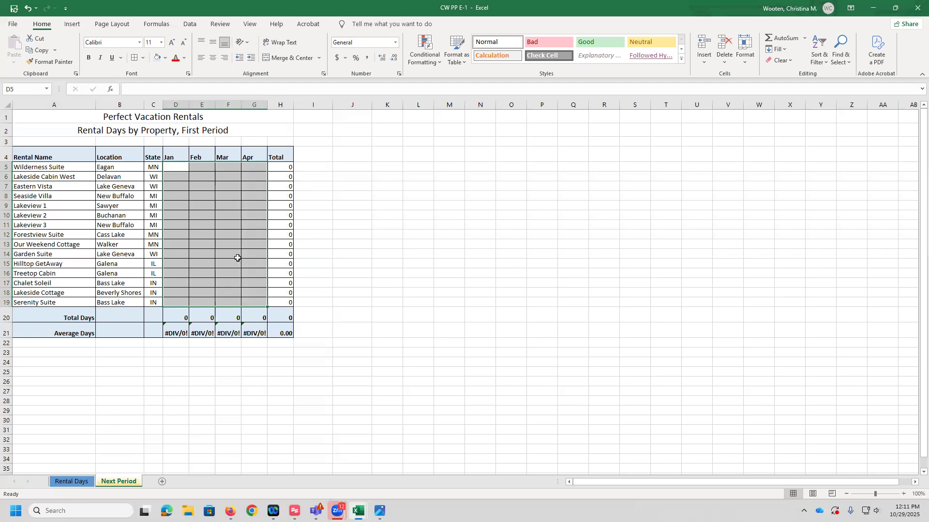
- Enter test days 1, 1, 2 and 5 for Lakeview 1 in D9:G9, and undo the extra entries beyond April
click(173, 334)
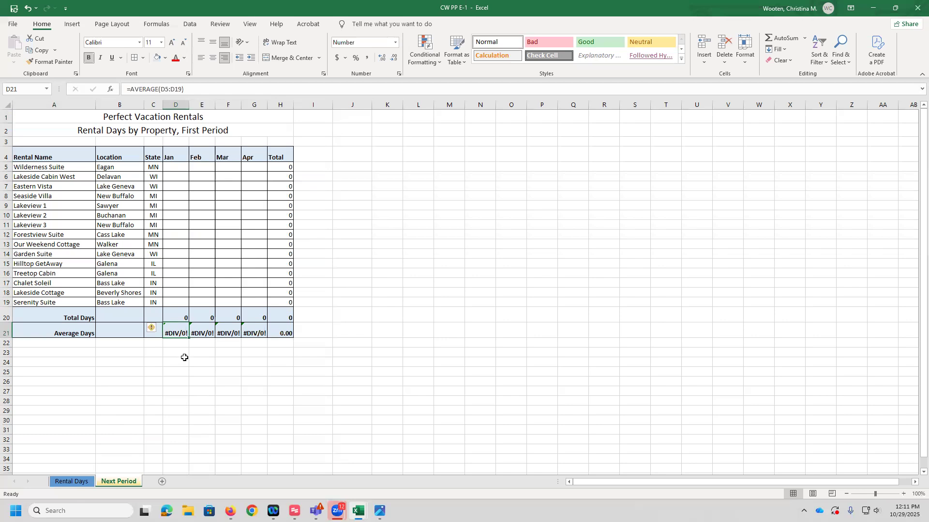
click(185, 252)
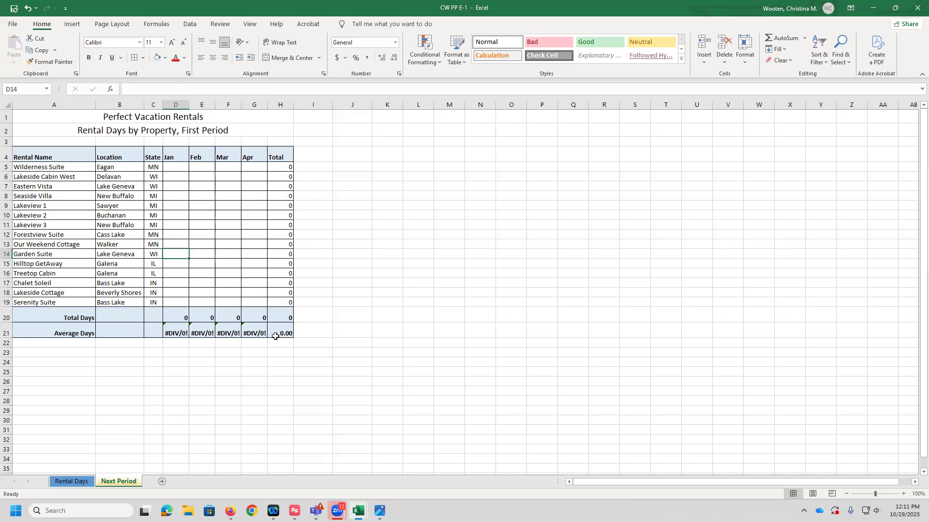
click(175, 205)
text(1)
key(Tab)
text(1)
key(Tab)
text(2)
key(Tab)
text(5)
key(Tab)
text(7)
key(Tab)
text(8)
key(Tab)
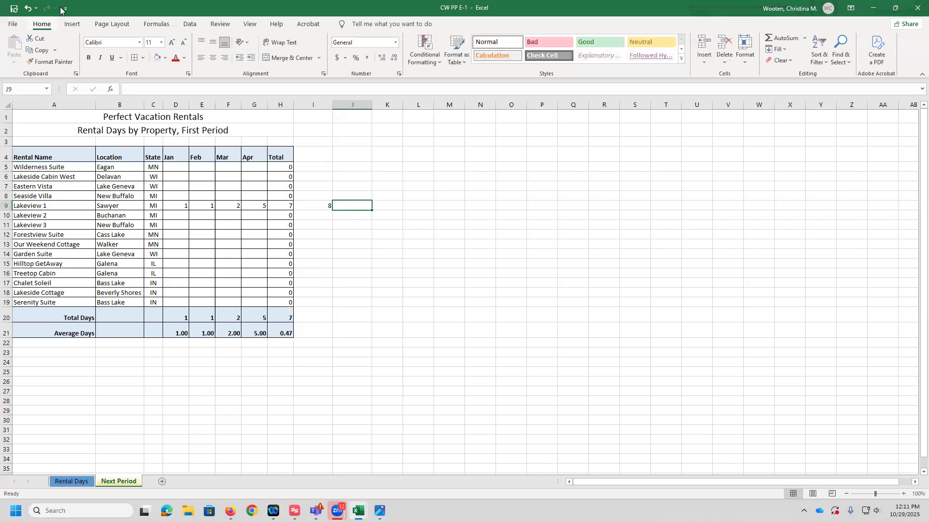
click(29, 9)
click(30, 8)
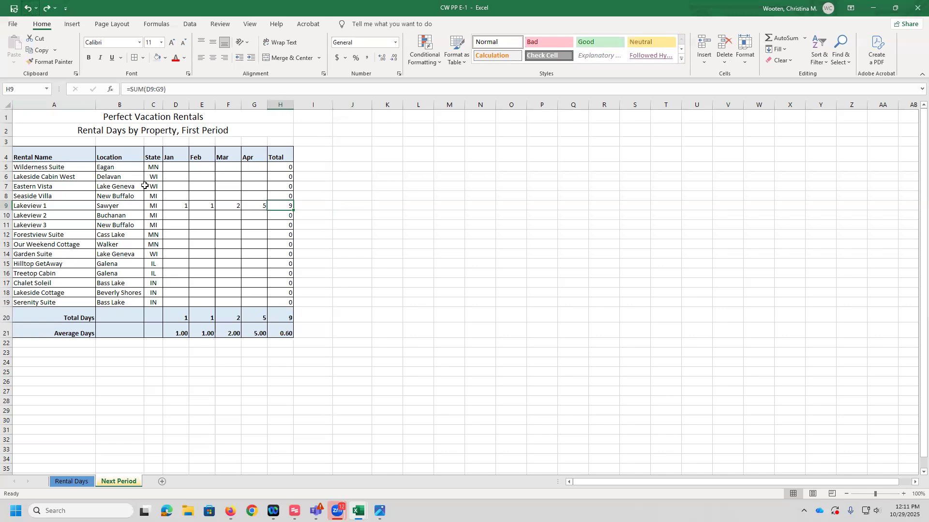
- Check the Average Days formulas in D21:G21 and clear the Lakeview 1 test values from D9:G9
click(253, 333)
click(229, 334)
click(208, 333)
click(182, 334)
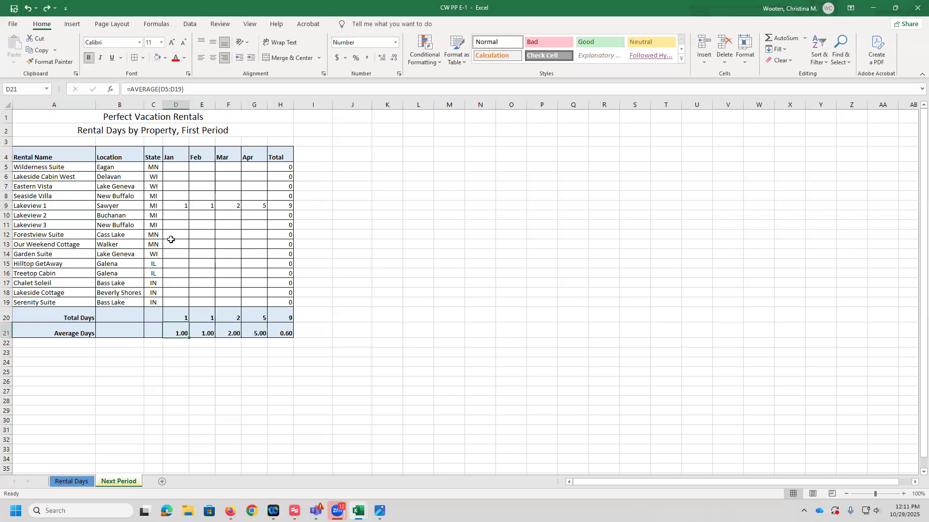
click(172, 204)
drag(217, 205, 252, 206)
key(Delete)
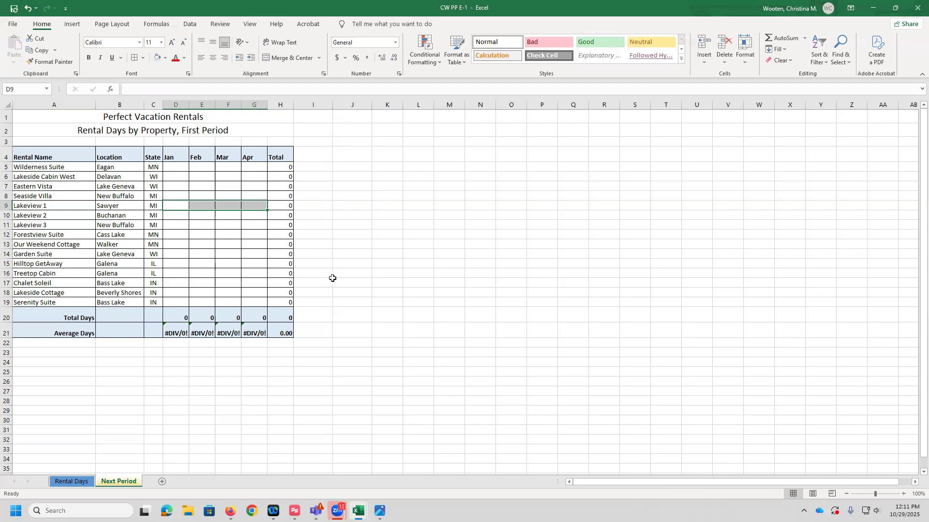
- Fill the column headings in A4:H4 of the Next Period sheet with the lightest gold theme color
drag(23, 154, 275, 155)
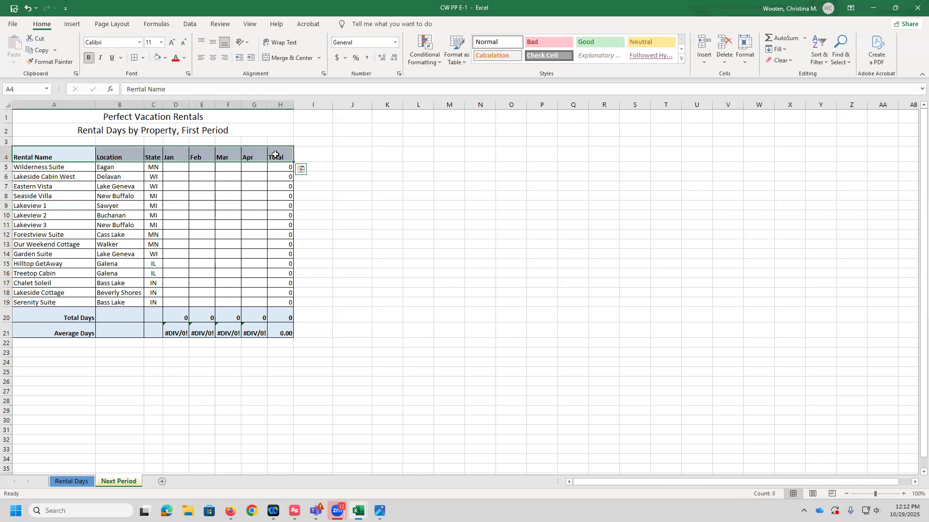
click(165, 57)
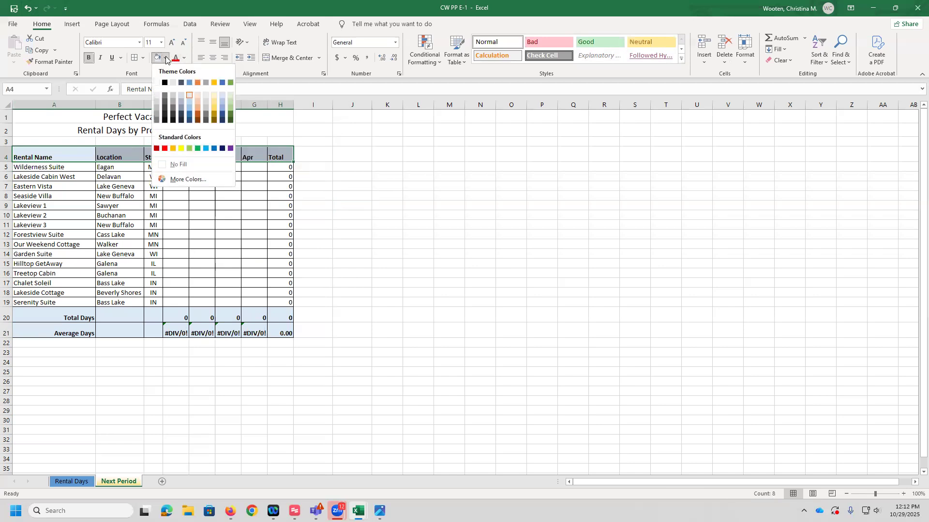
click(212, 95)
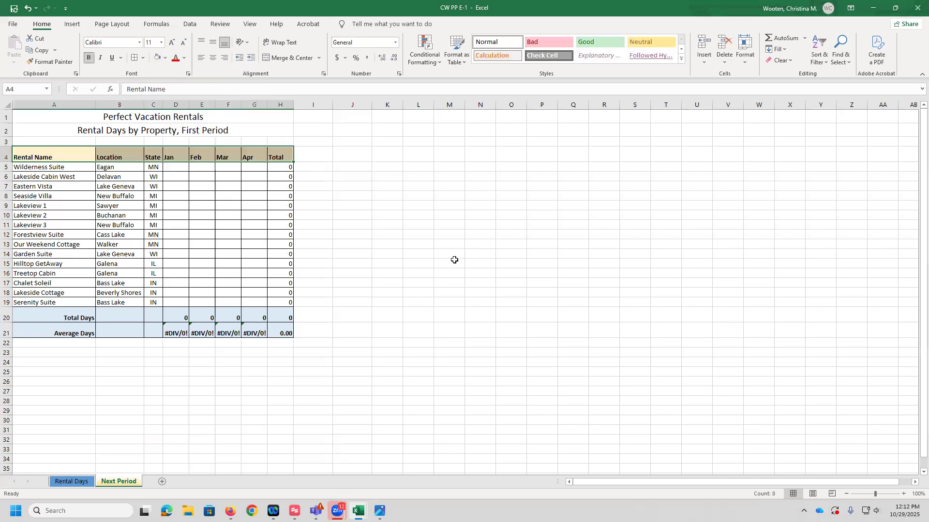
- Fill the Total Days and Average Days rows in A20:H21 of the Next Period sheet with the lightest gold theme color
click(466, 236)
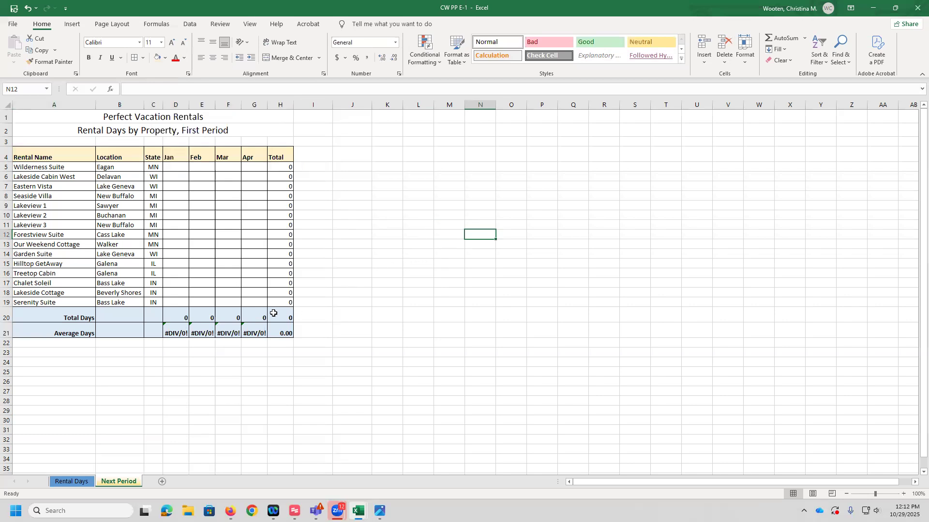
drag(41, 314, 272, 332)
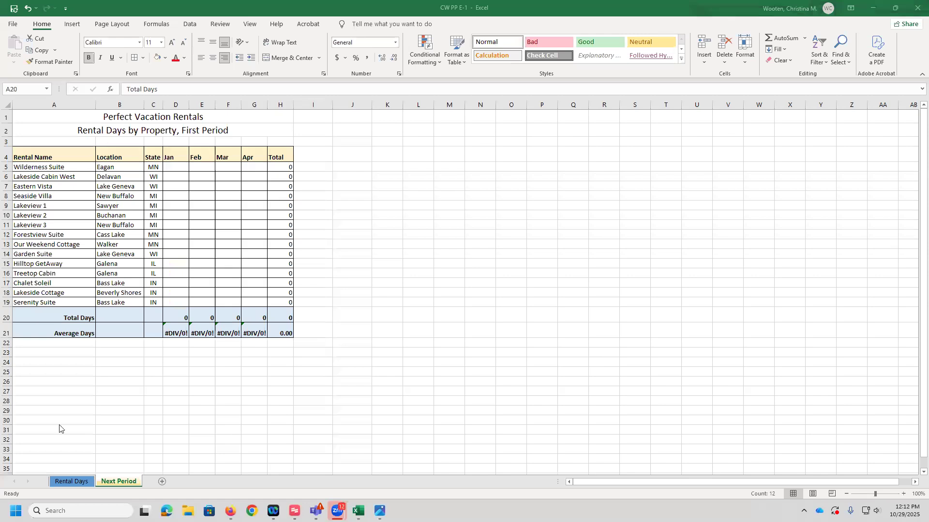
click(34, 326)
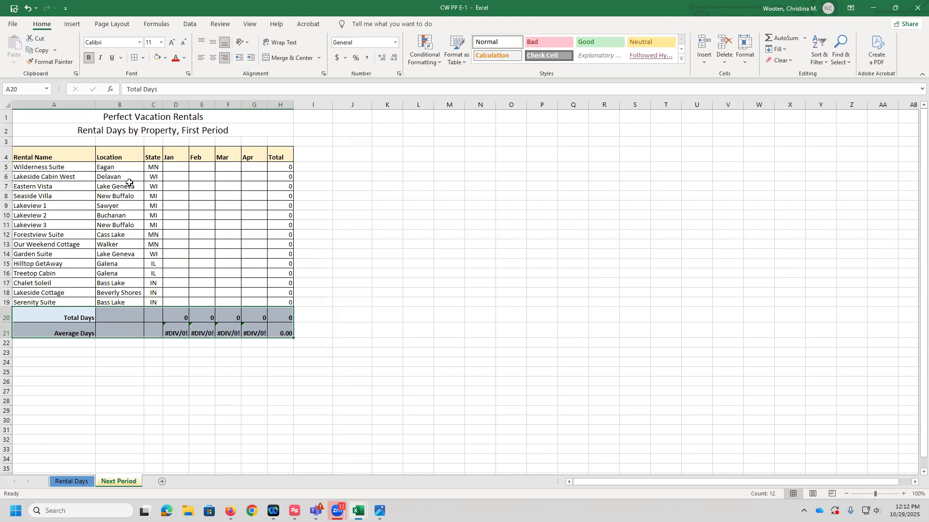
click(167, 59)
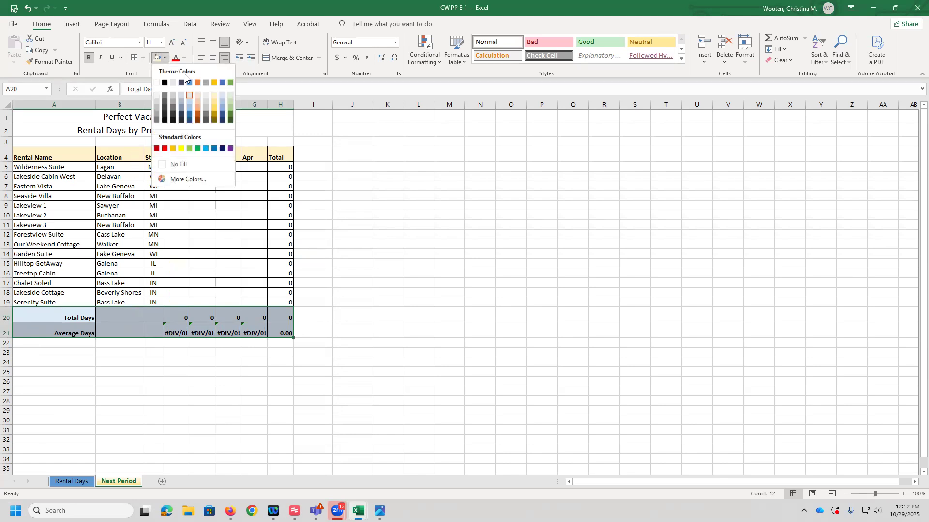
click(216, 93)
click(479, 287)
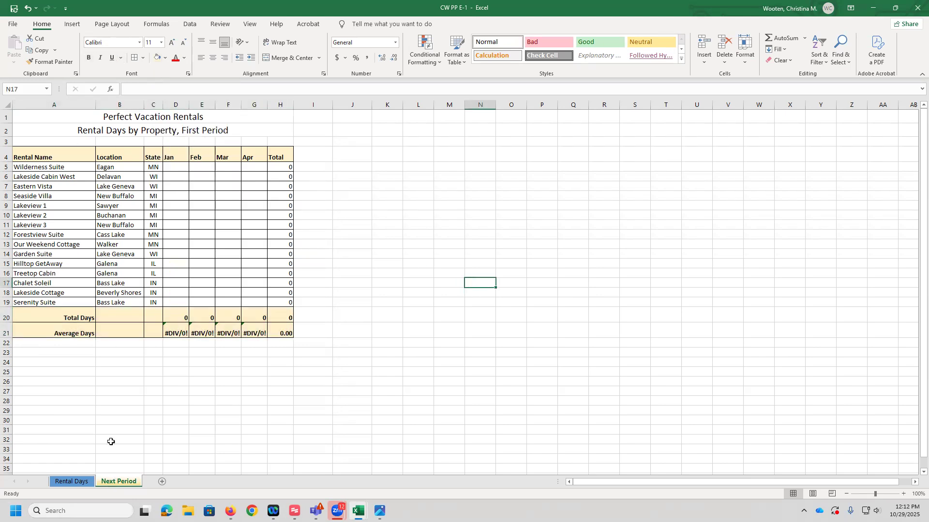
- Compare the Rental Days sheet's colors with the Next Period sheet and select cell A1 on Next Period
click(73, 483)
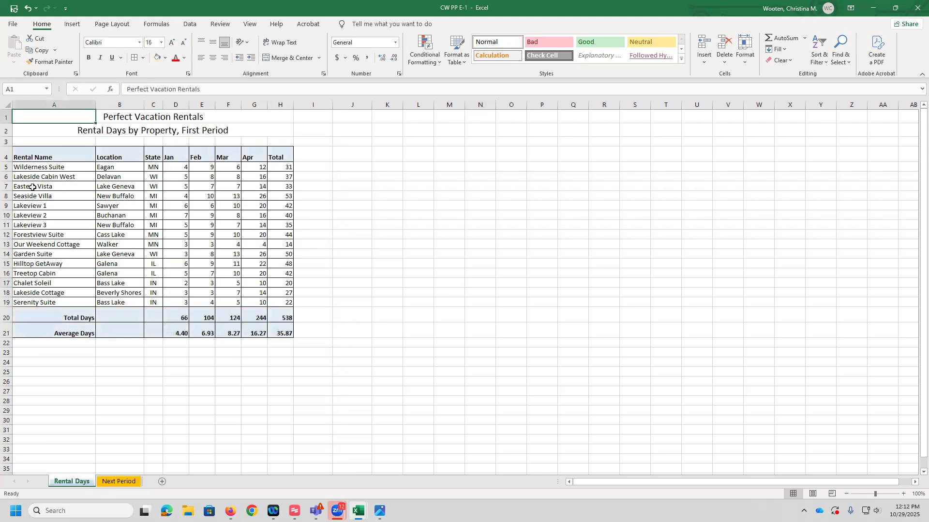
click(109, 483)
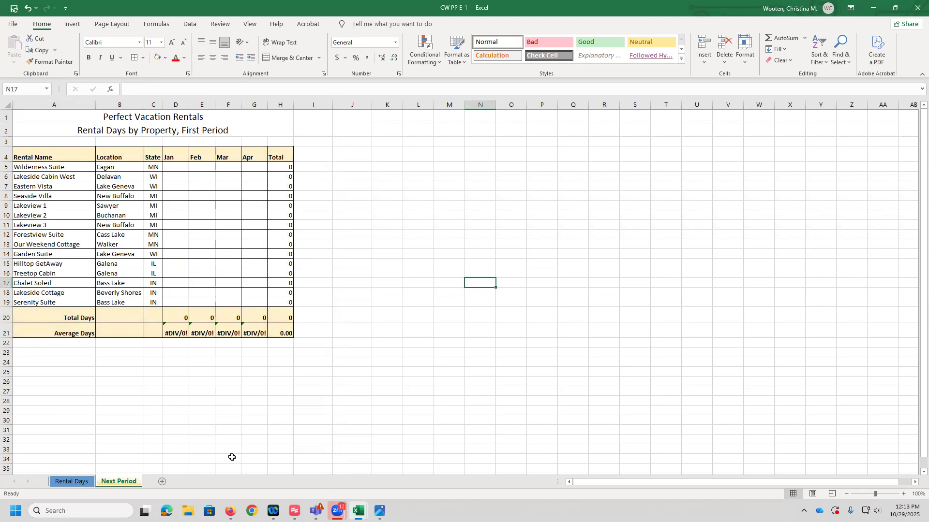
click(38, 121)
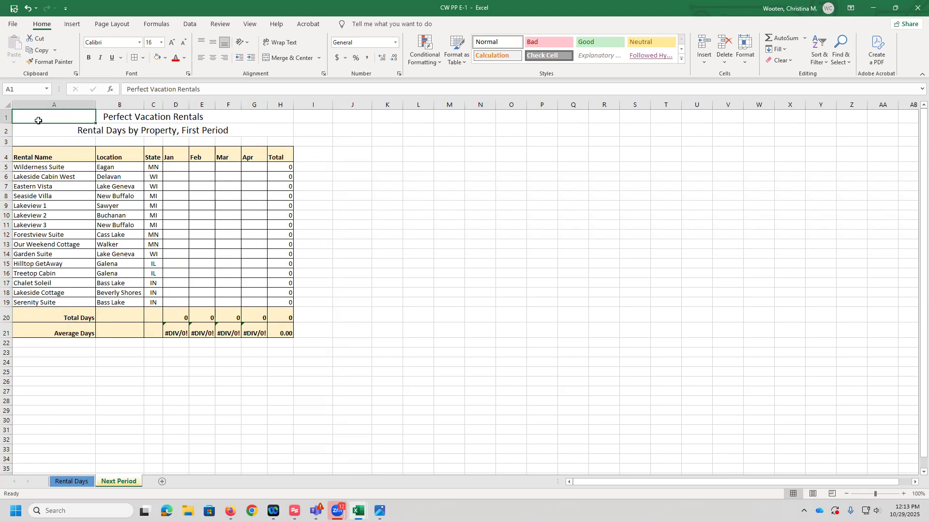